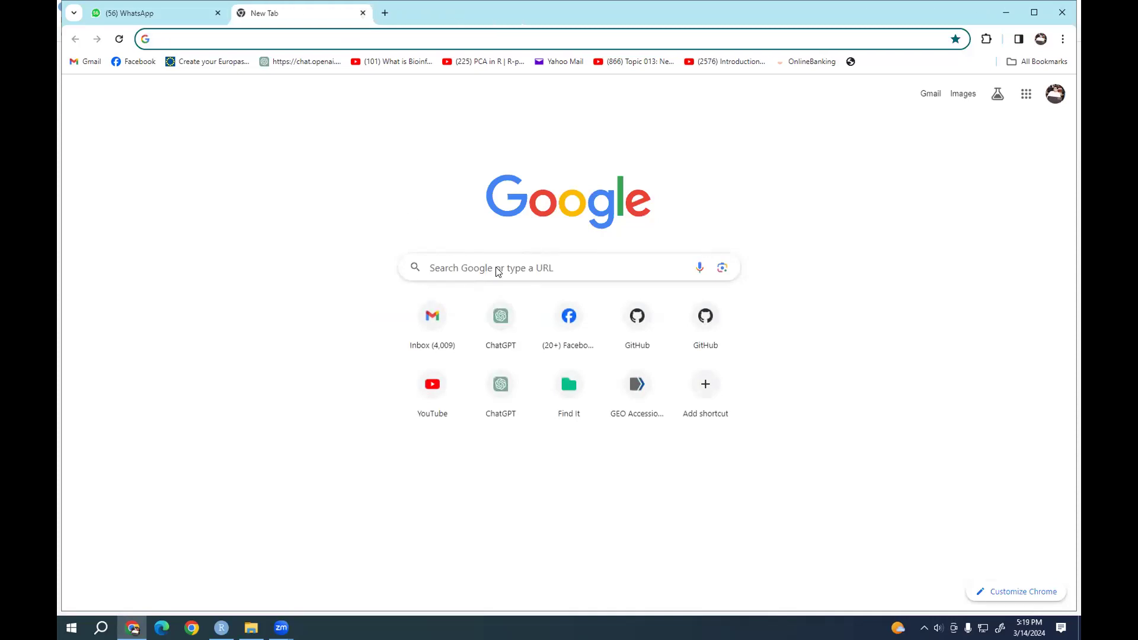
Search Google for "R caran" and open the CRAN page for R-4.3.3 for Windows
left_click(496, 268)
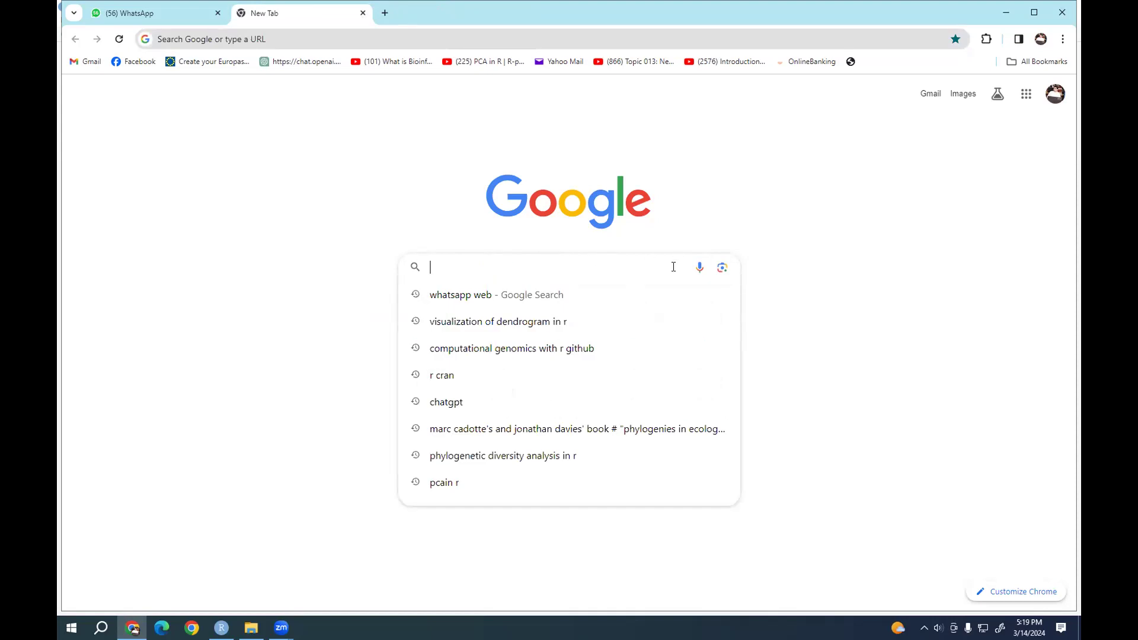
type("R caran")
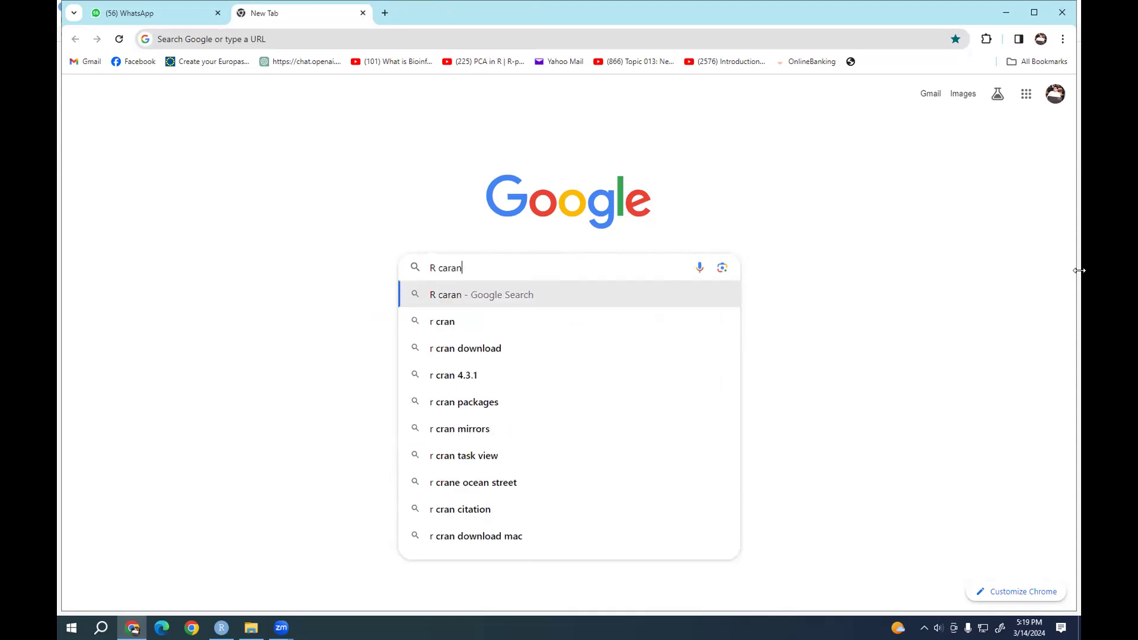
key("Return")
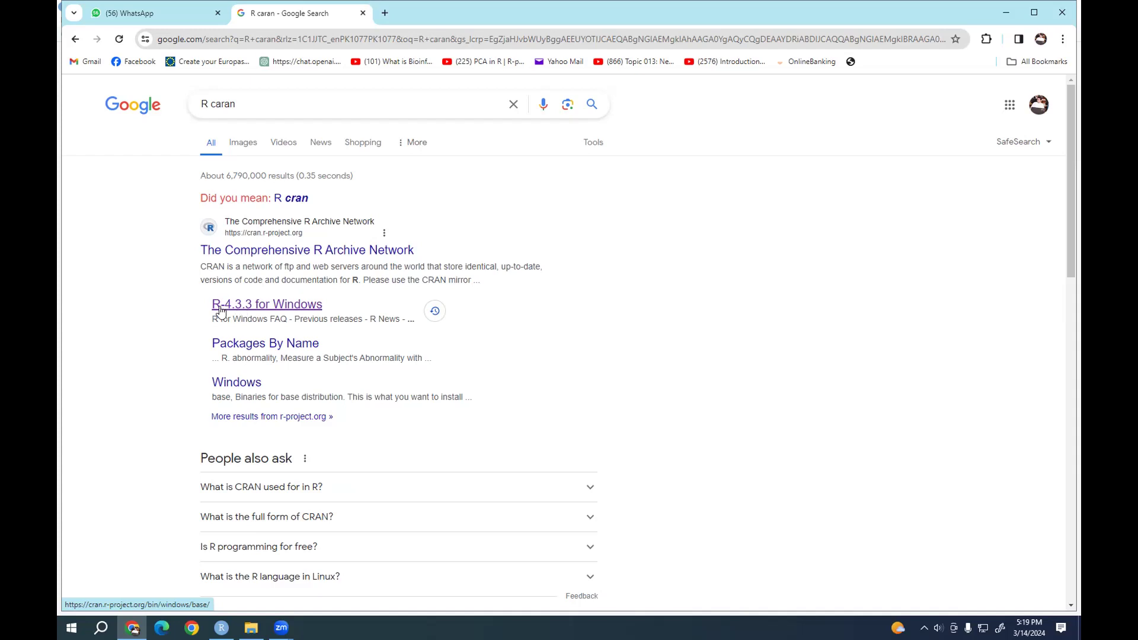
left_click(257, 306)
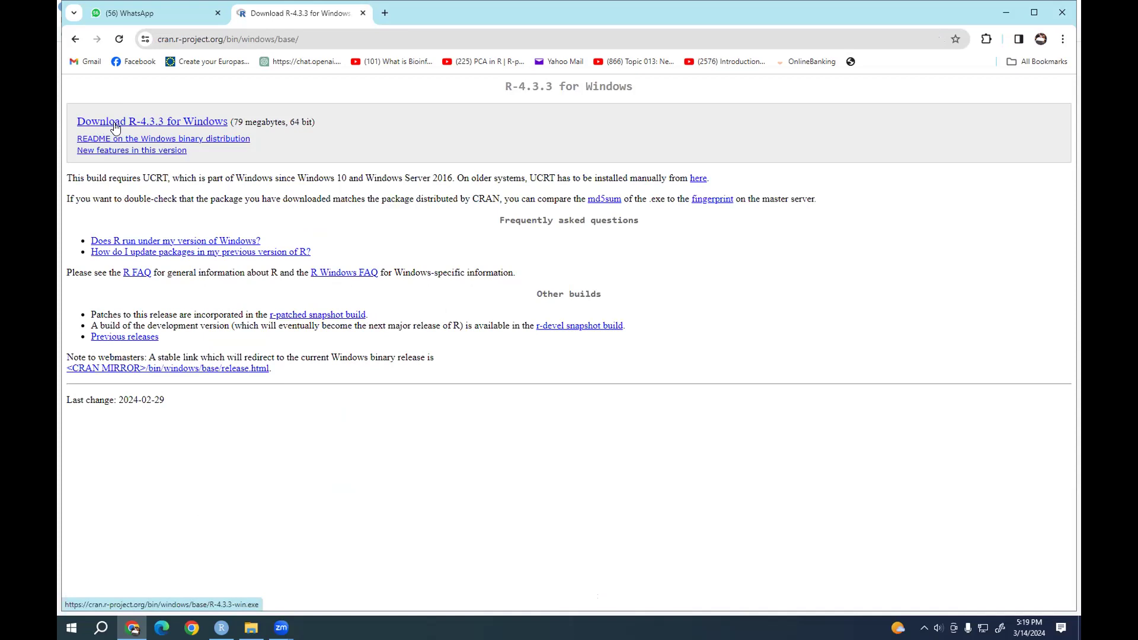
Download R-4.3.3 for Windows, saving the installer as R-4.3.3-win on the Desktop, and check the browser's download progress
left_click(181, 122)
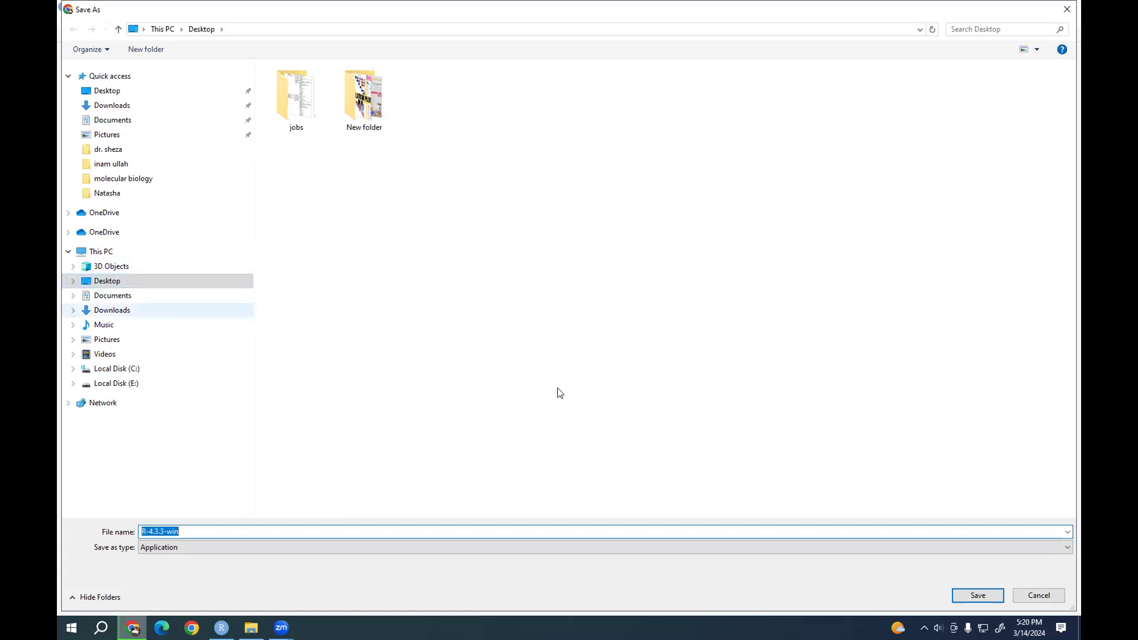
left_click(985, 601)
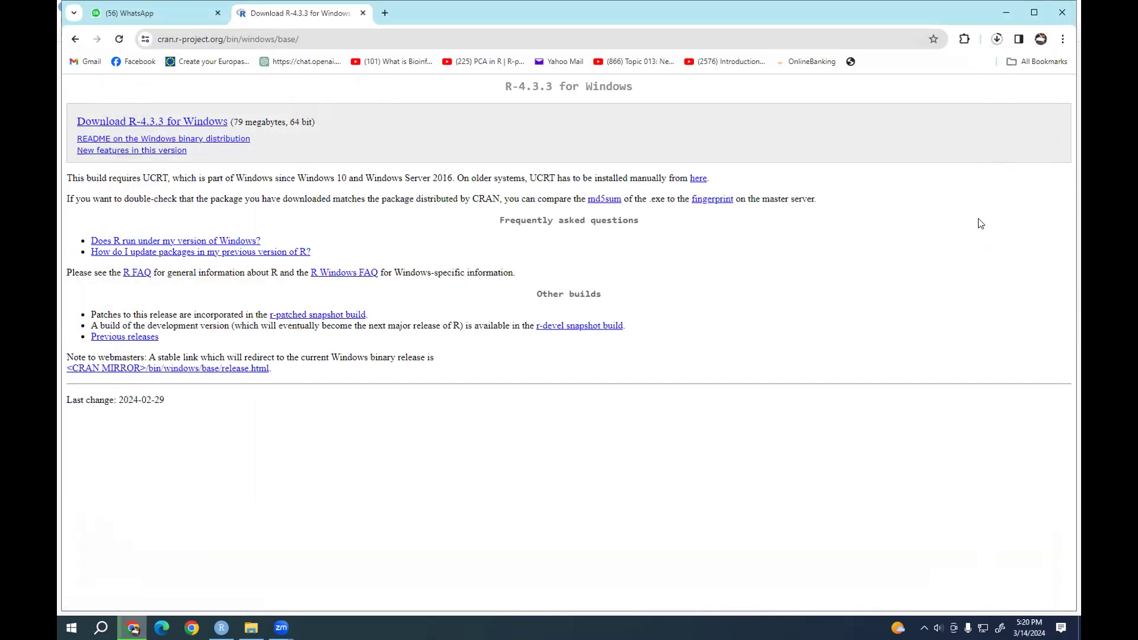
left_click(995, 41)
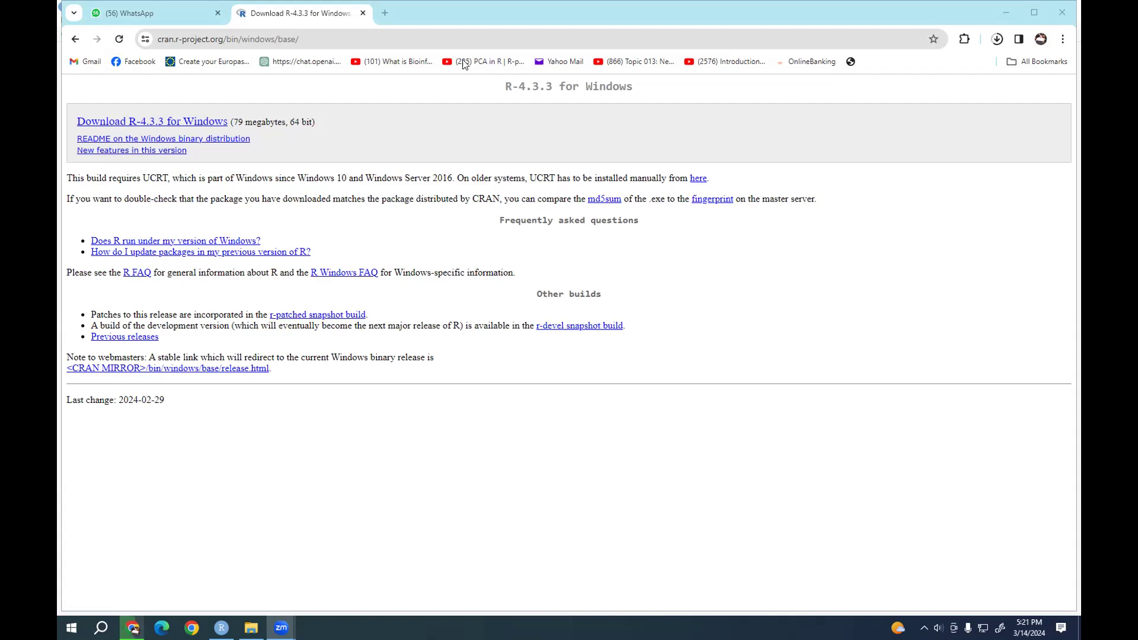
left_click(997, 39)
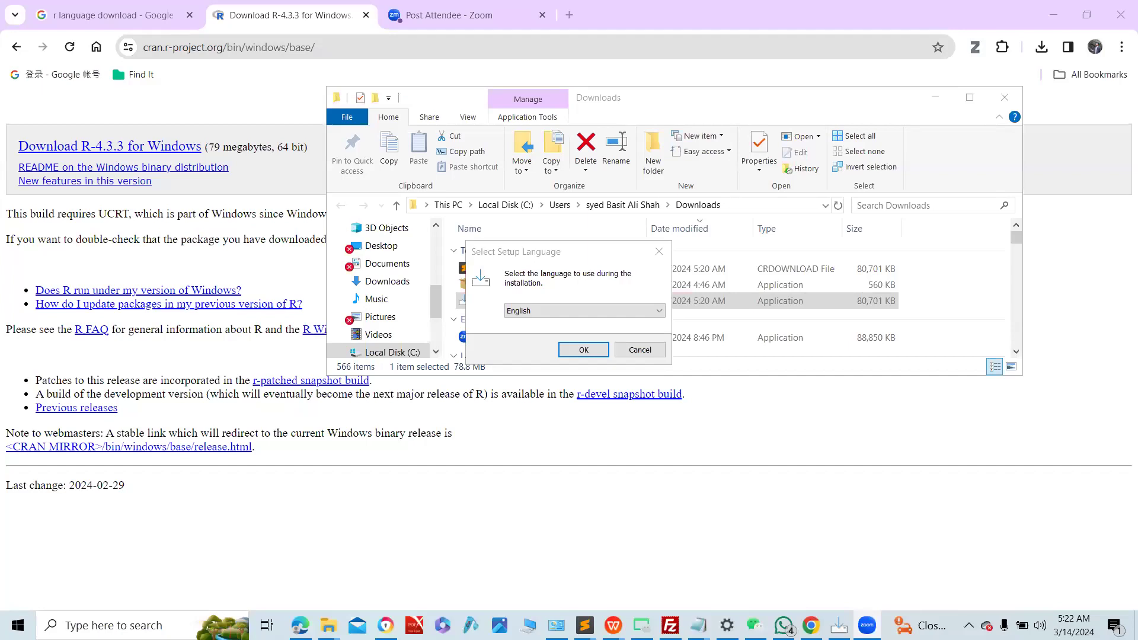
Run the R-4.3.3-win installer from the Downloads folder with English as the setup language
left_click(600, 350)
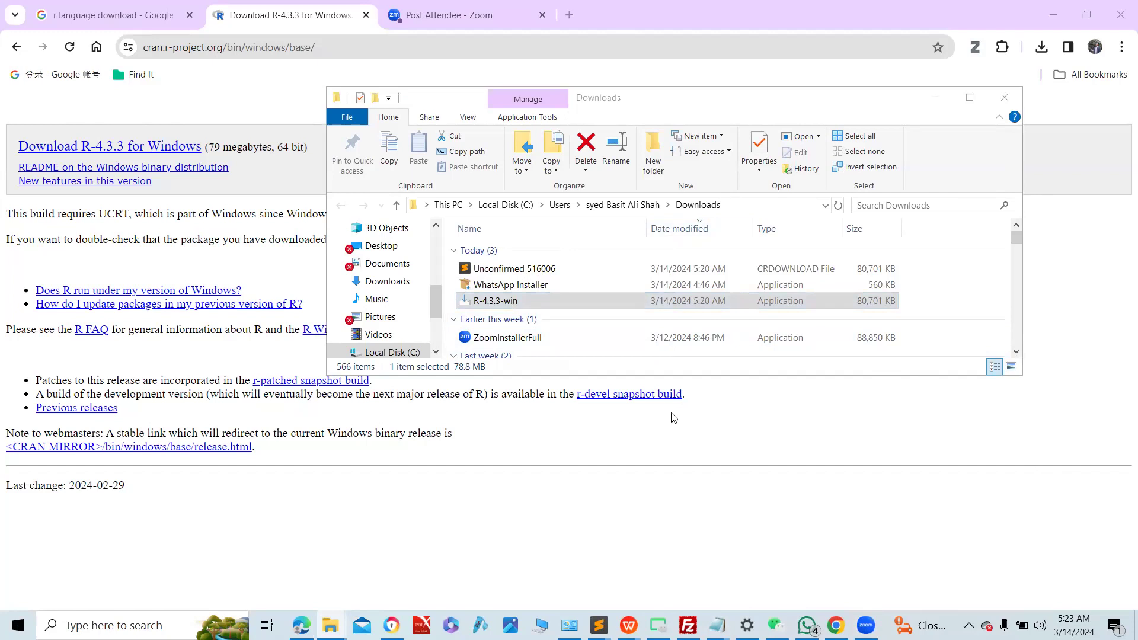
left_click(575, 298)
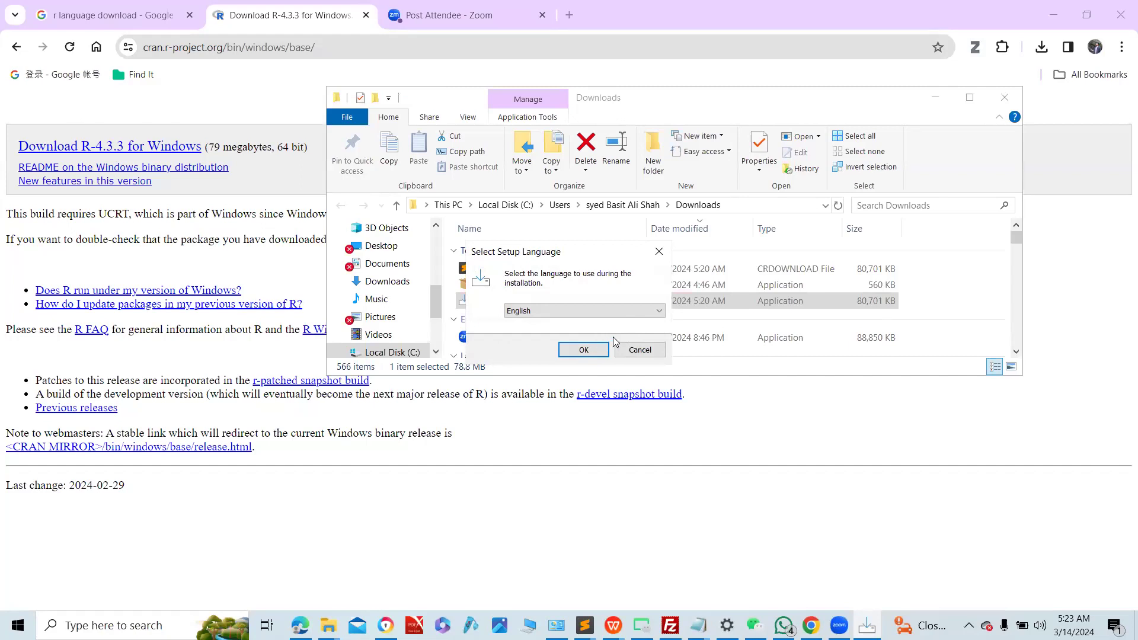
left_click(581, 350)
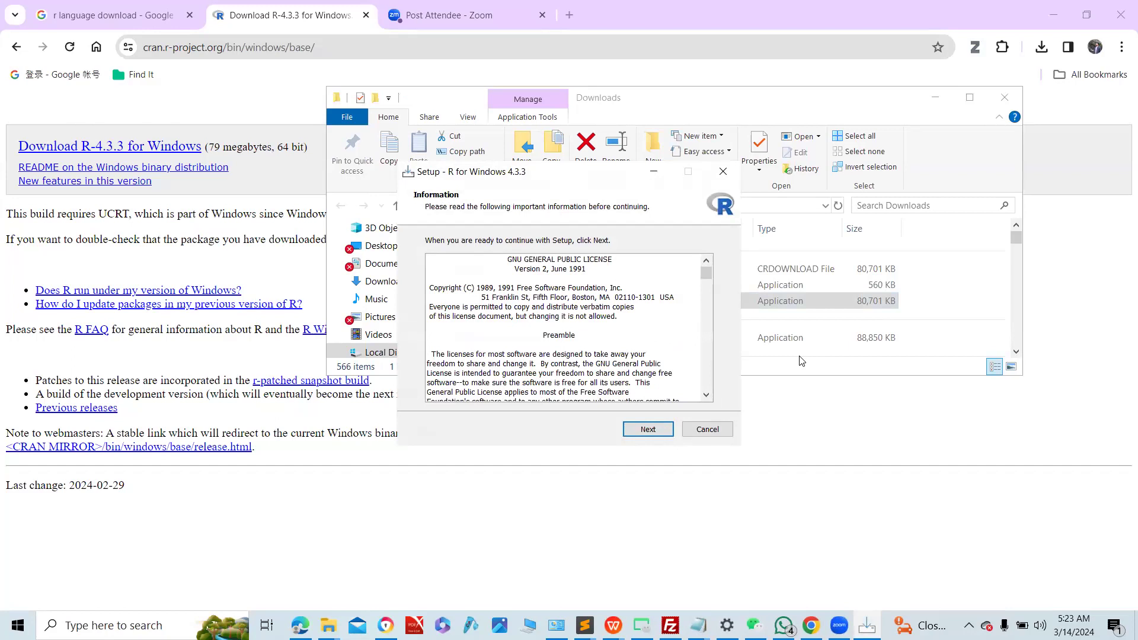
Proceed past the licence information, keeping the default install folder, components, startup options and Start Menu folder for R 4.3.3
left_click(648, 429)
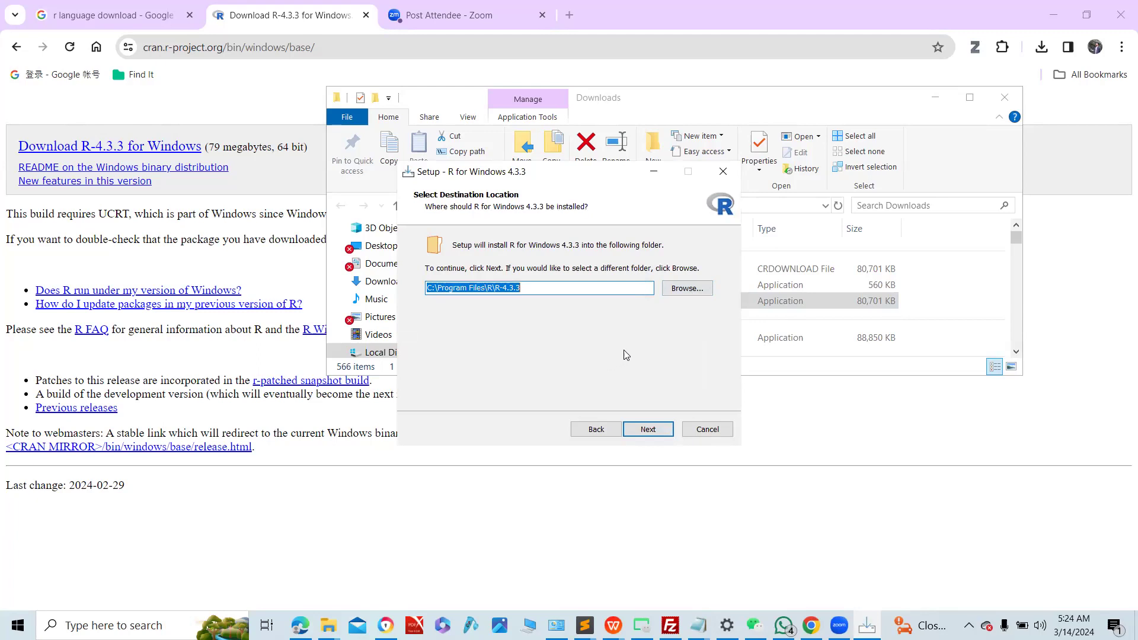
left_click(654, 430)
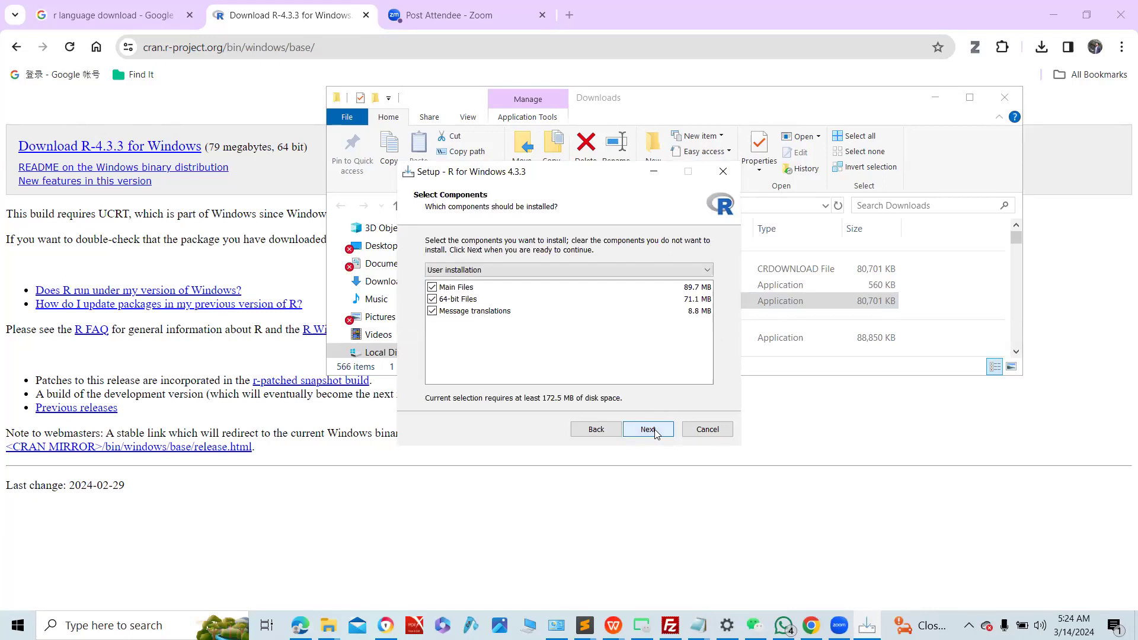
left_click(656, 434)
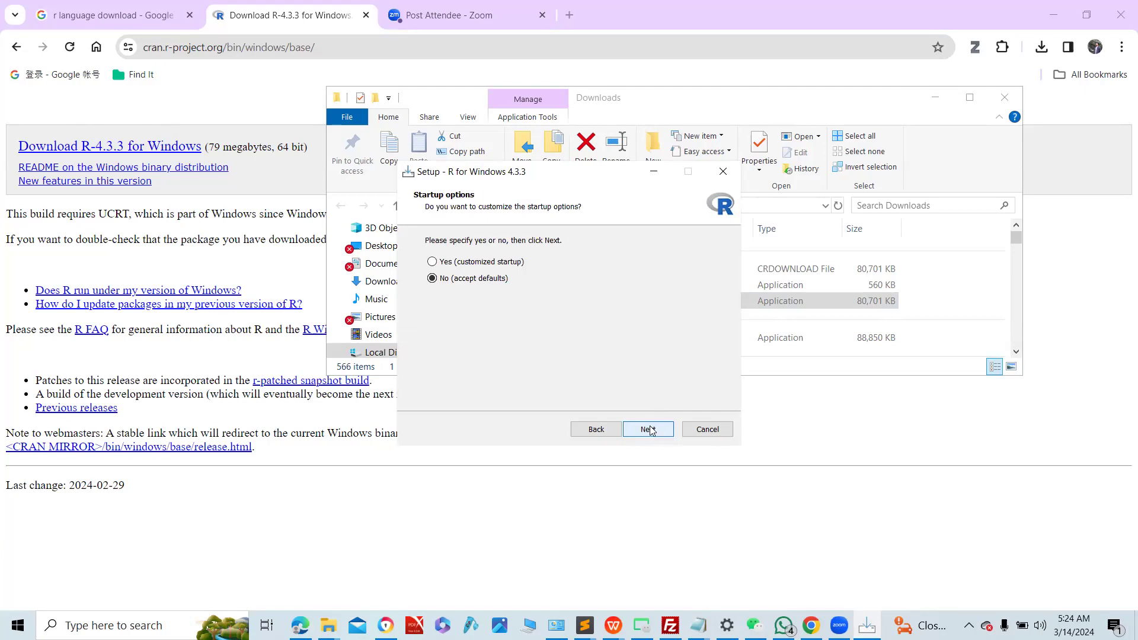
left_click(650, 430)
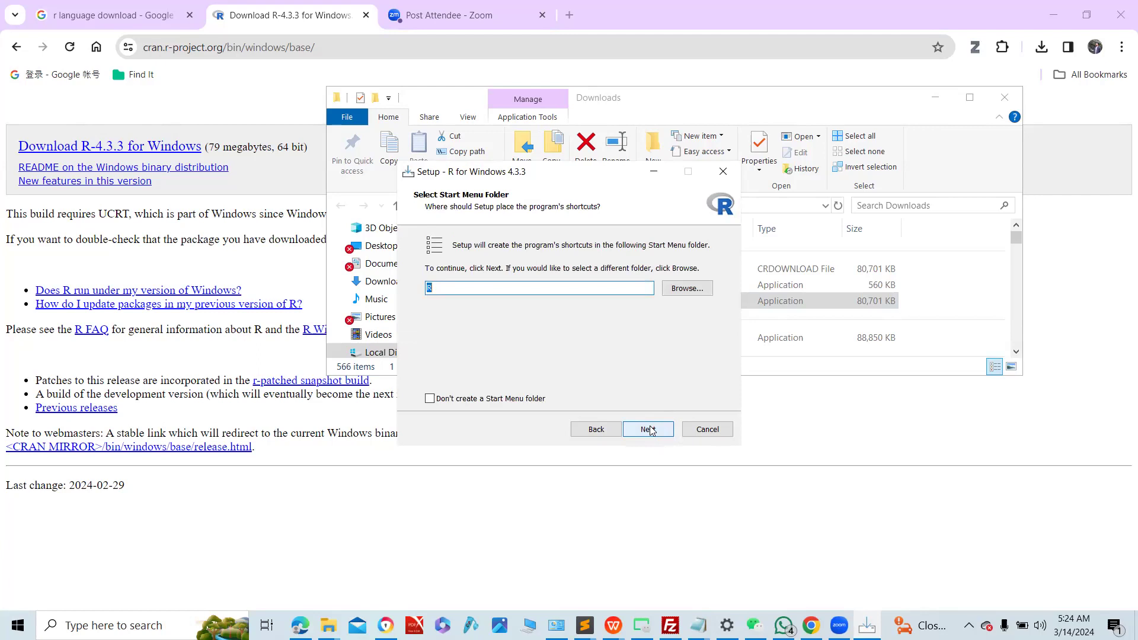
left_click(650, 430)
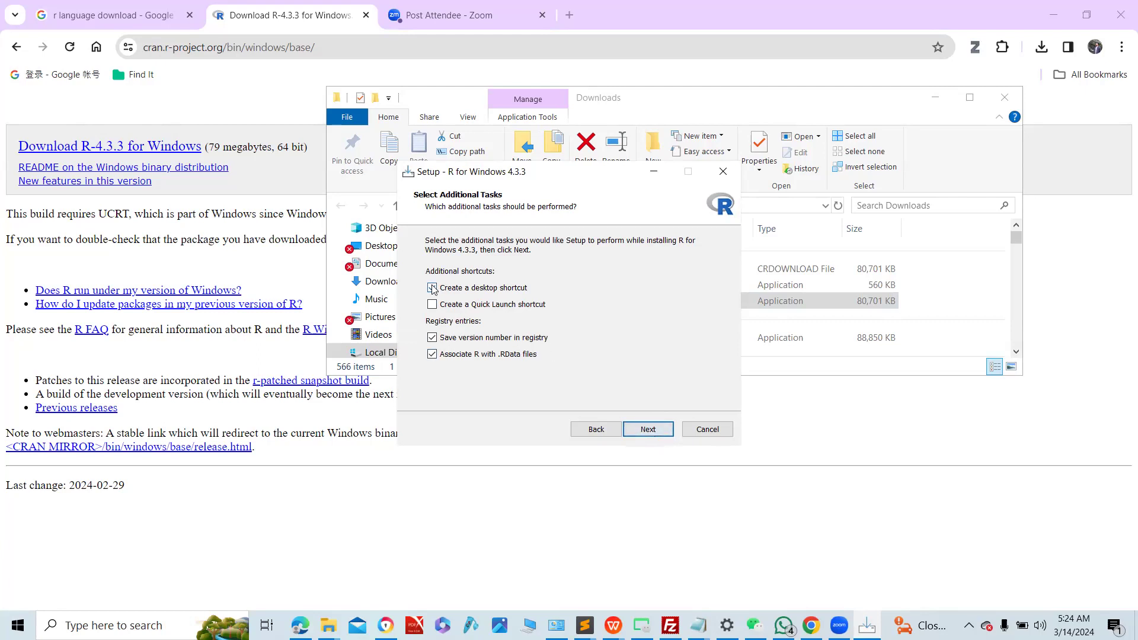
Choose the Quick Launch shortcut as an additional task, install R 4.3.3 and finish the setup wizard
left_click(499, 306)
left_click(644, 430)
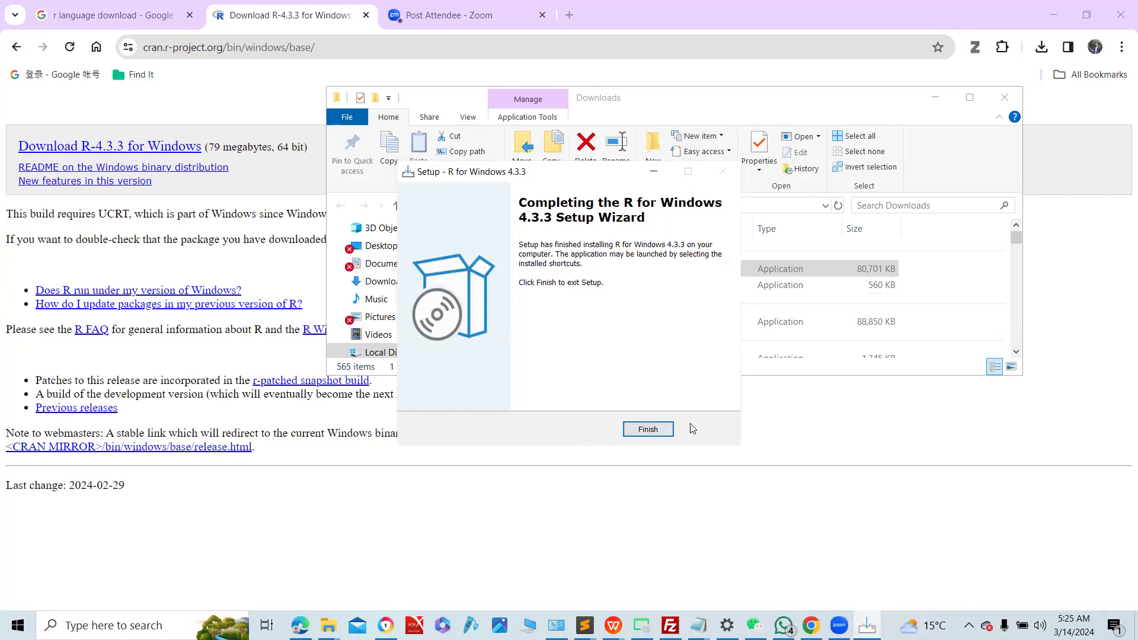
left_click(648, 432)
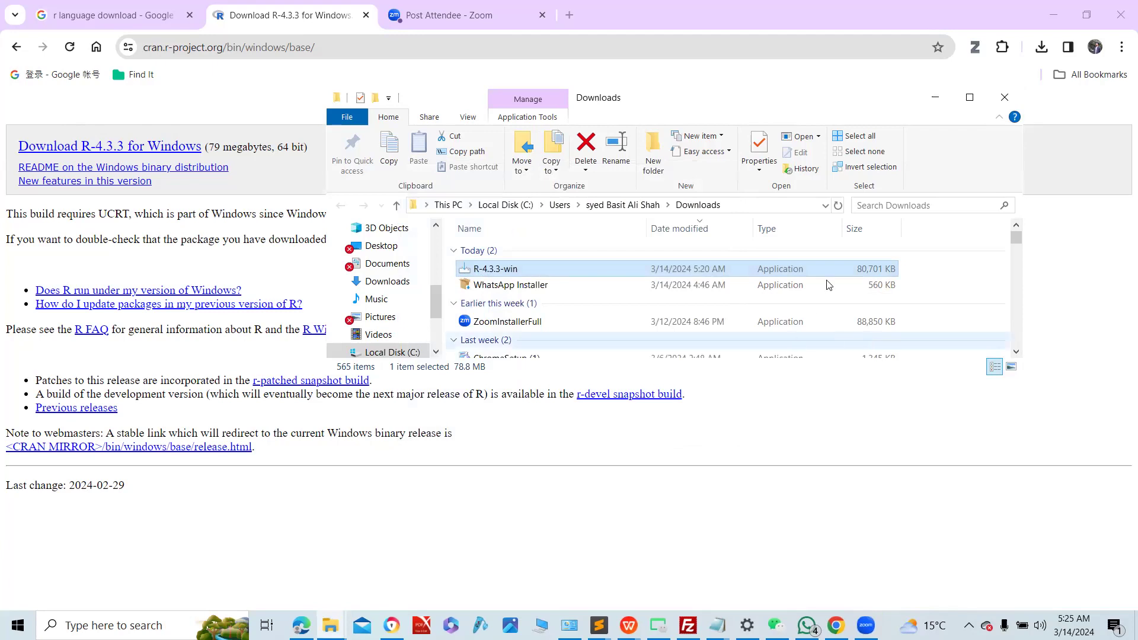
Minimize the browser, launch the 64-bit RGui and dismiss the Windows Security notification
left_click(1061, 21)
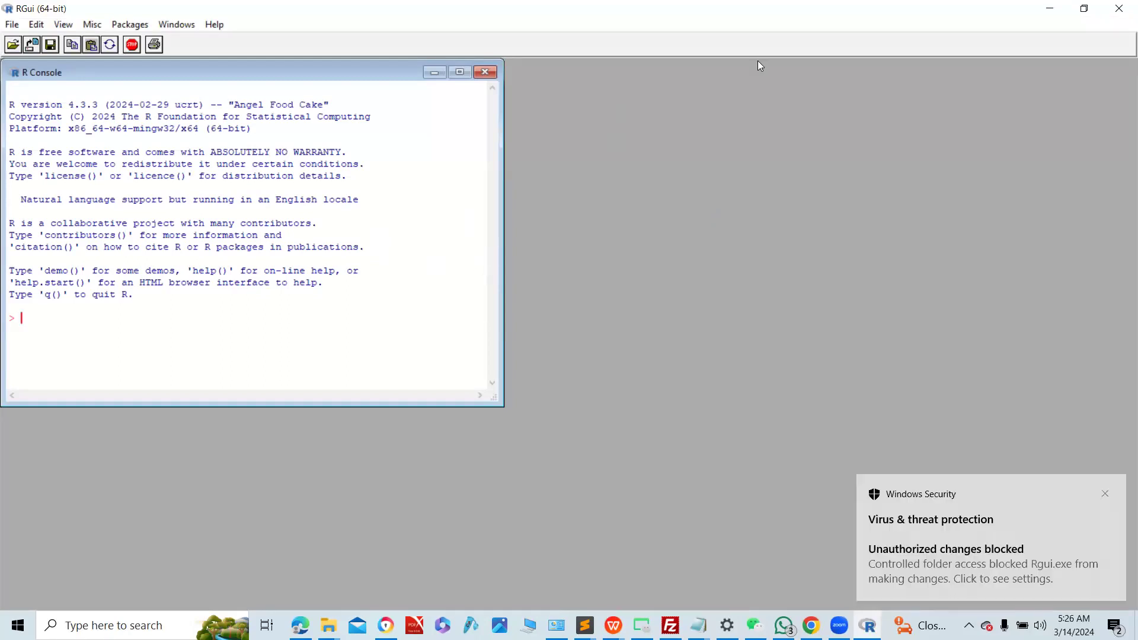
left_click(1105, 493)
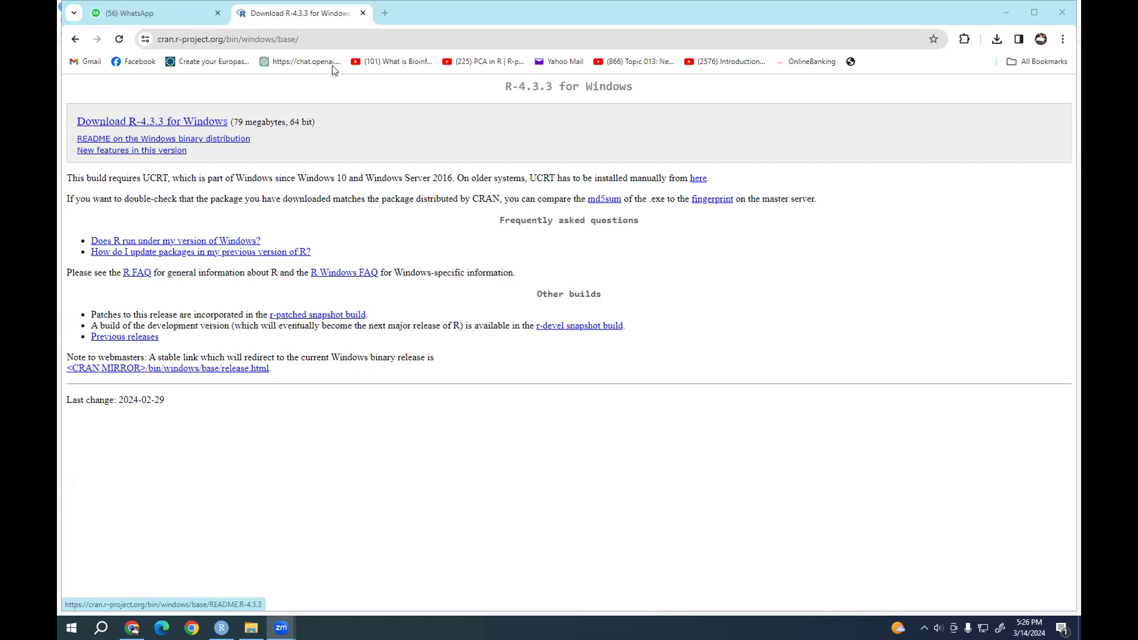
Search Google for "r studio download" in a new browser tab and open Posit's RStudio Desktop page
key("ctrl+t")
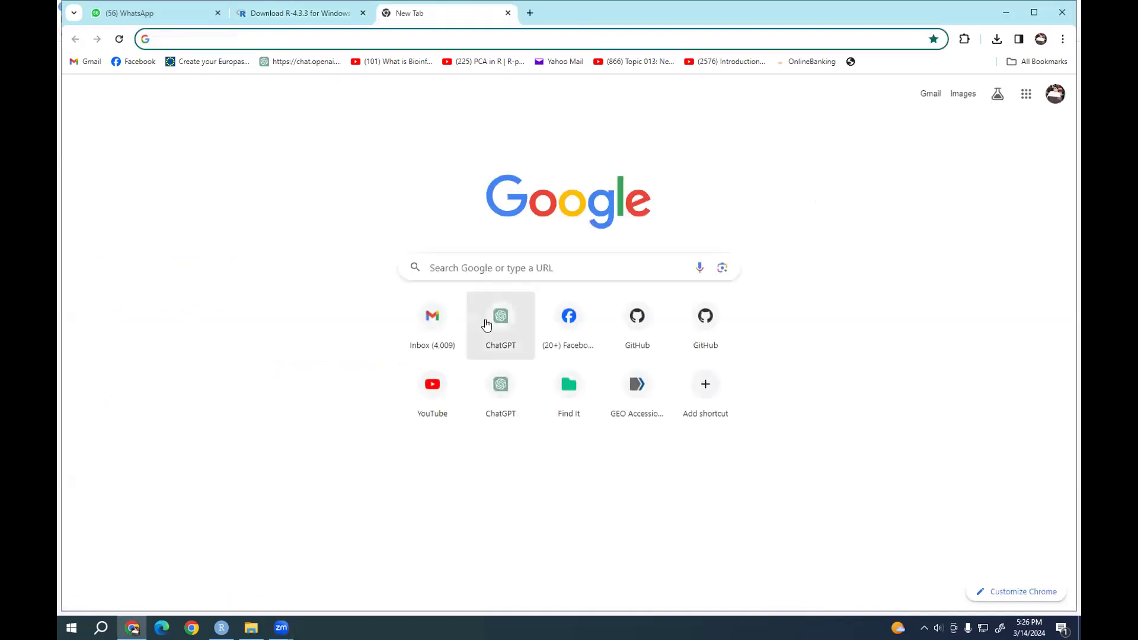
left_click(495, 265)
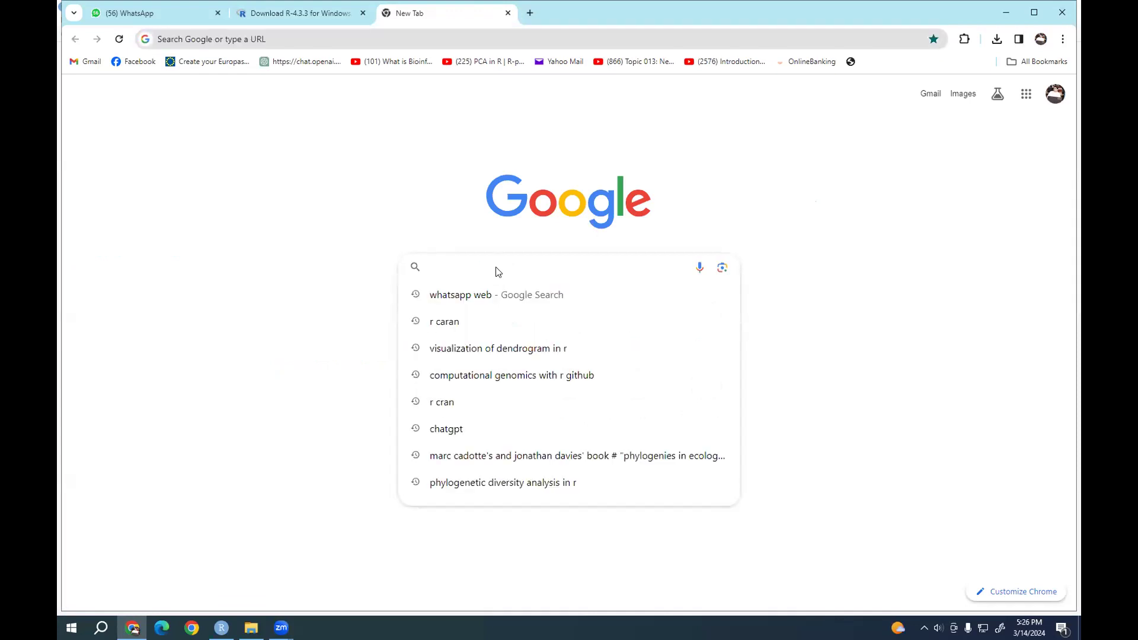
type("R")
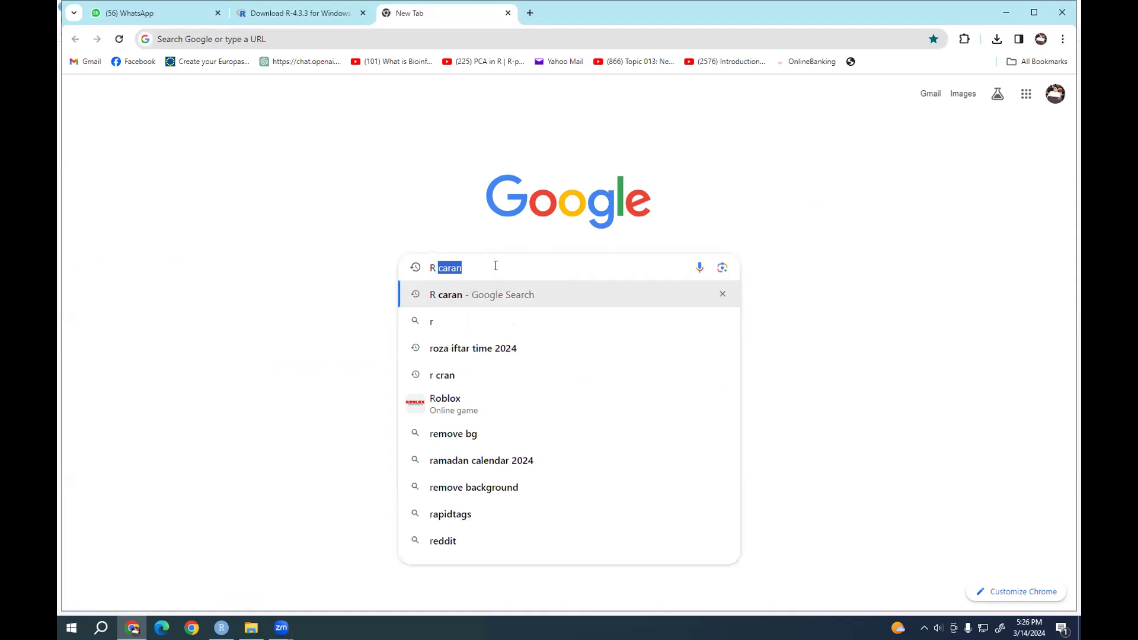
type(" stu")
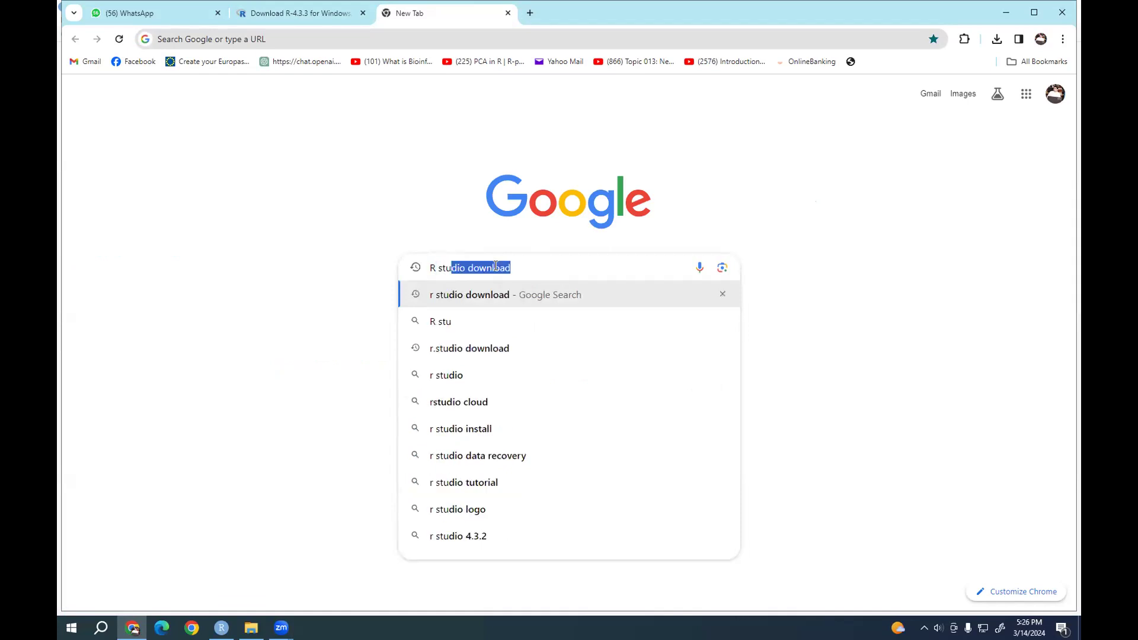
key("Return")
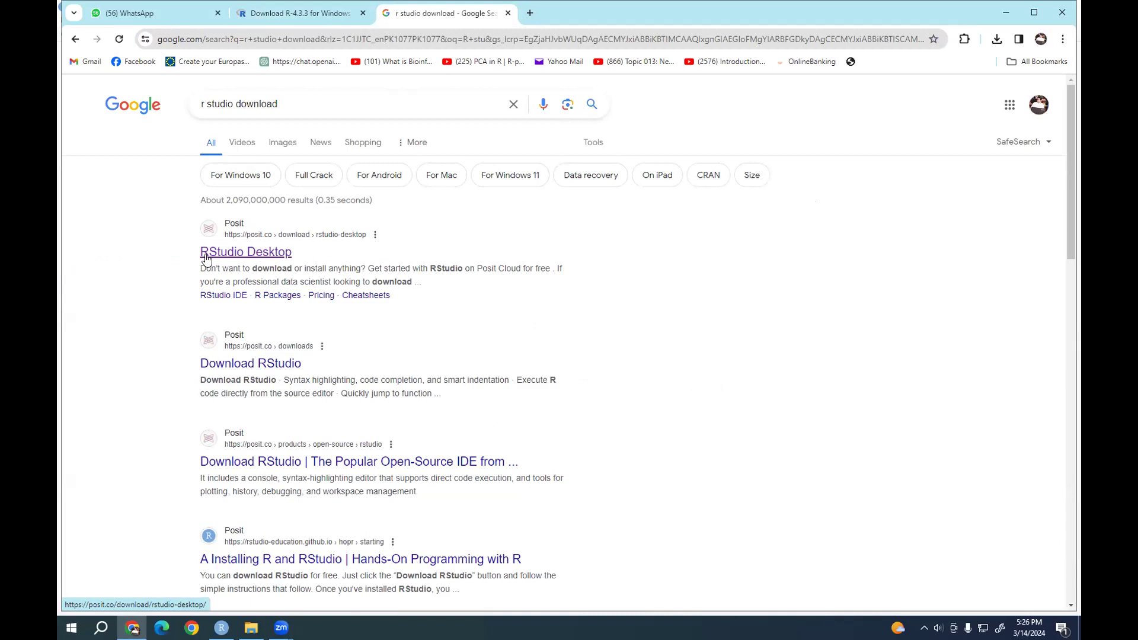
left_click(269, 256)
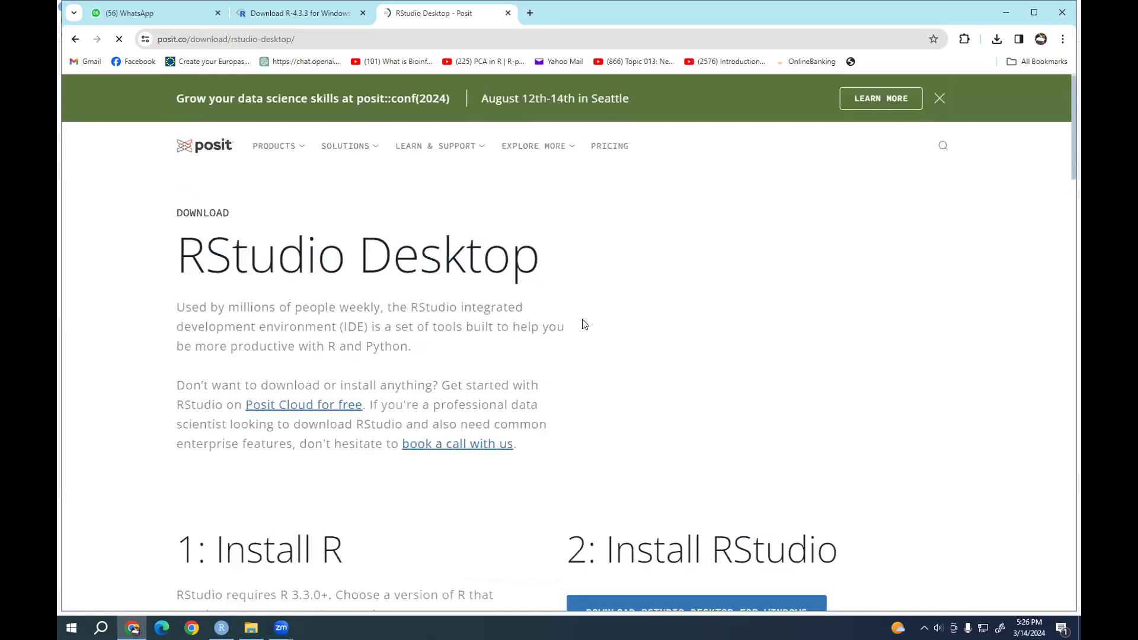
Examine the RStudio Desktop page's two install steps, its R version requirement and the installers offered for each operating system
scroll(586, 323, "down", 4)
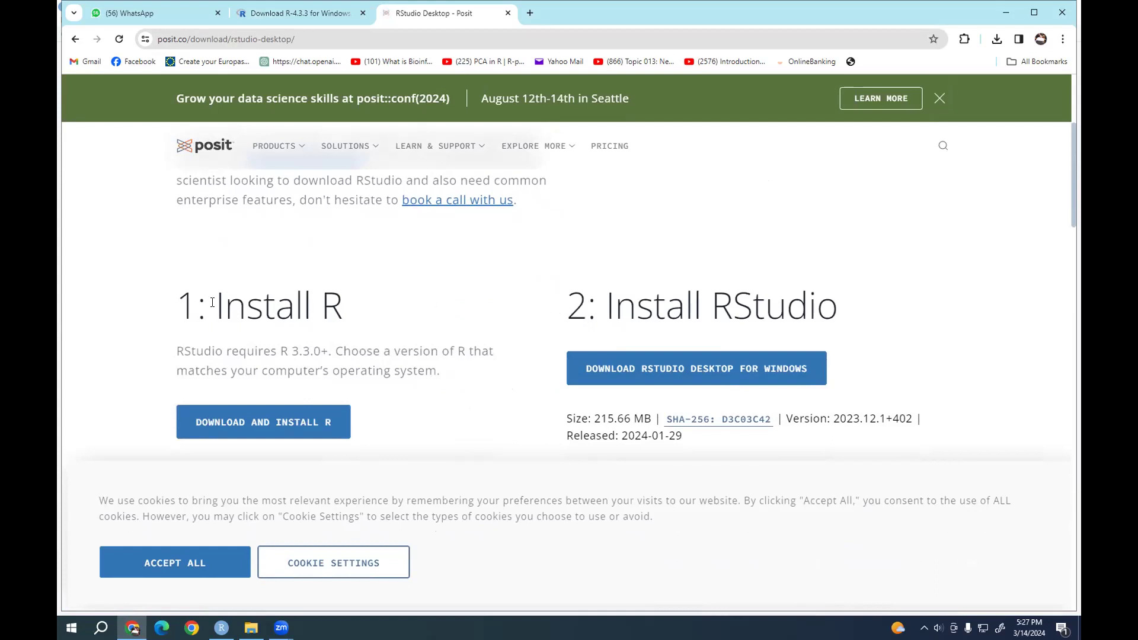
left_click_drag(212, 303, 355, 314)
left_click_drag(604, 305, 846, 312)
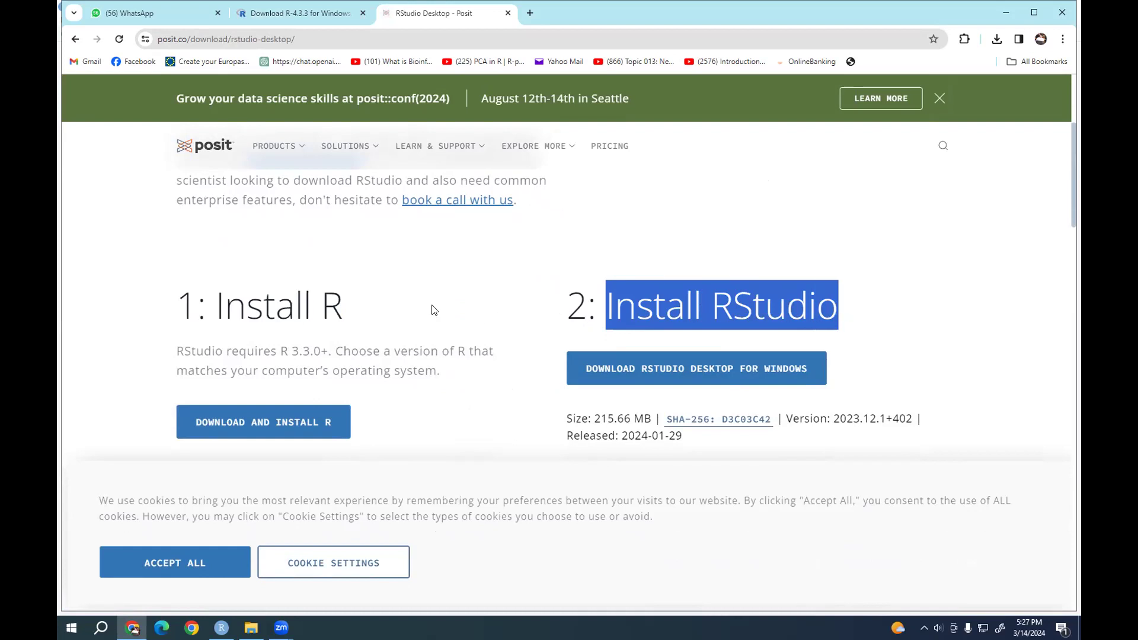
scroll(431, 308, "down", 1)
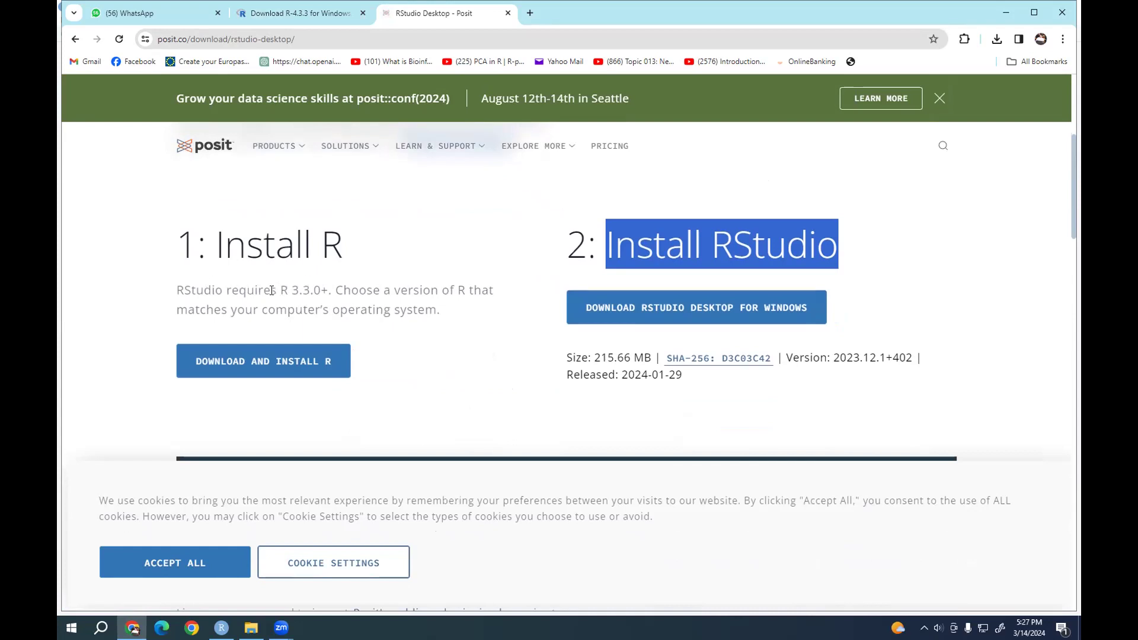
left_click_drag(277, 288, 323, 290)
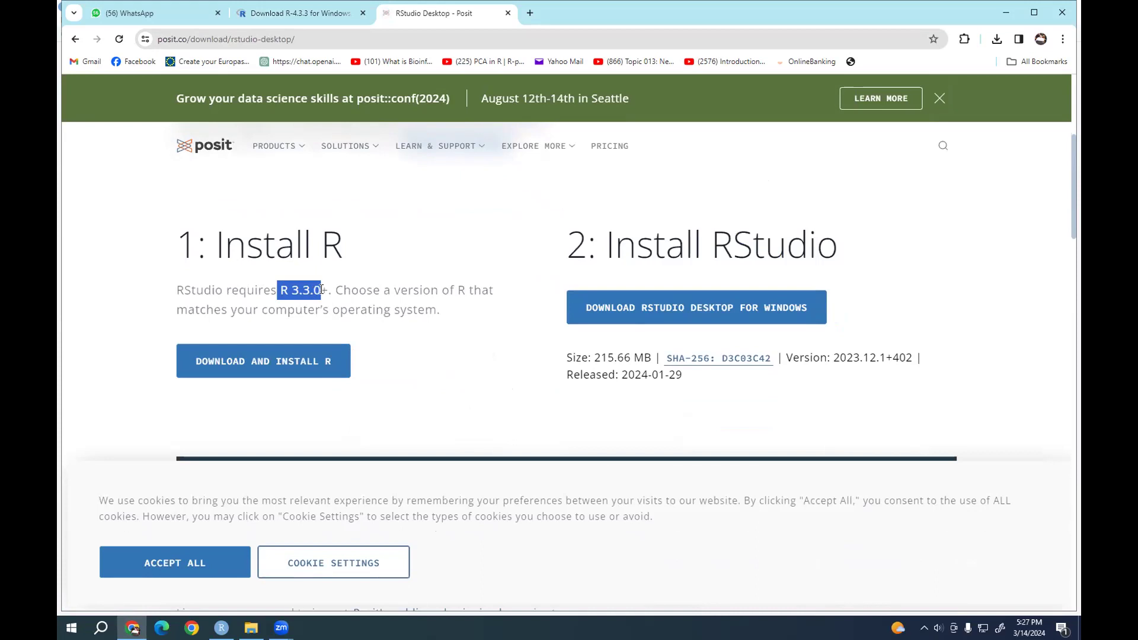
left_click(324, 291)
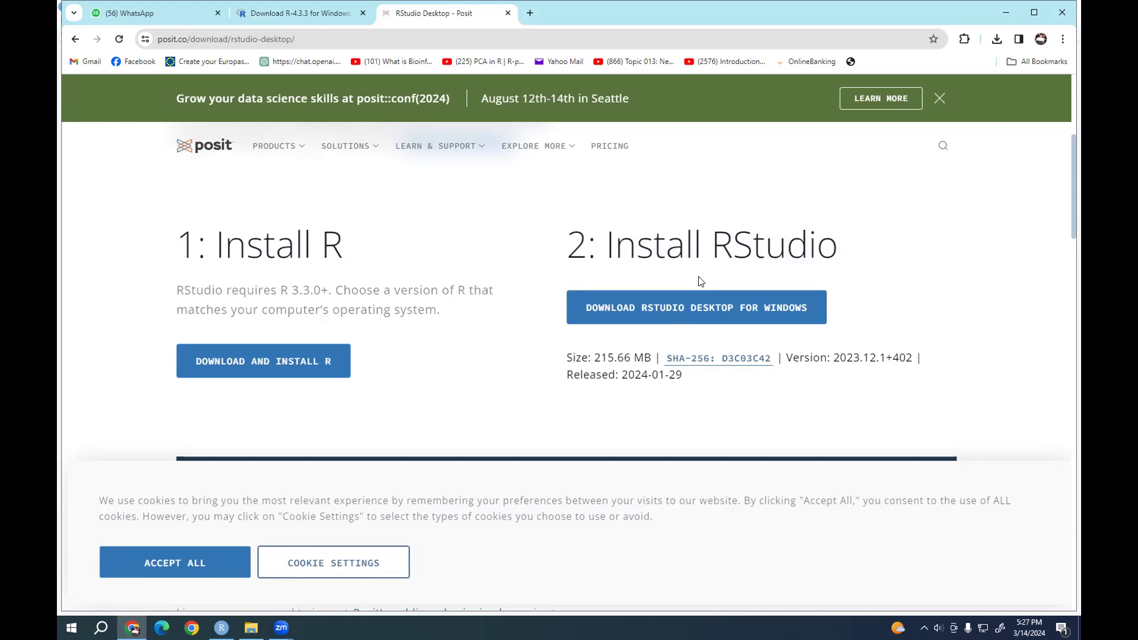
scroll(700, 281, "down", 1)
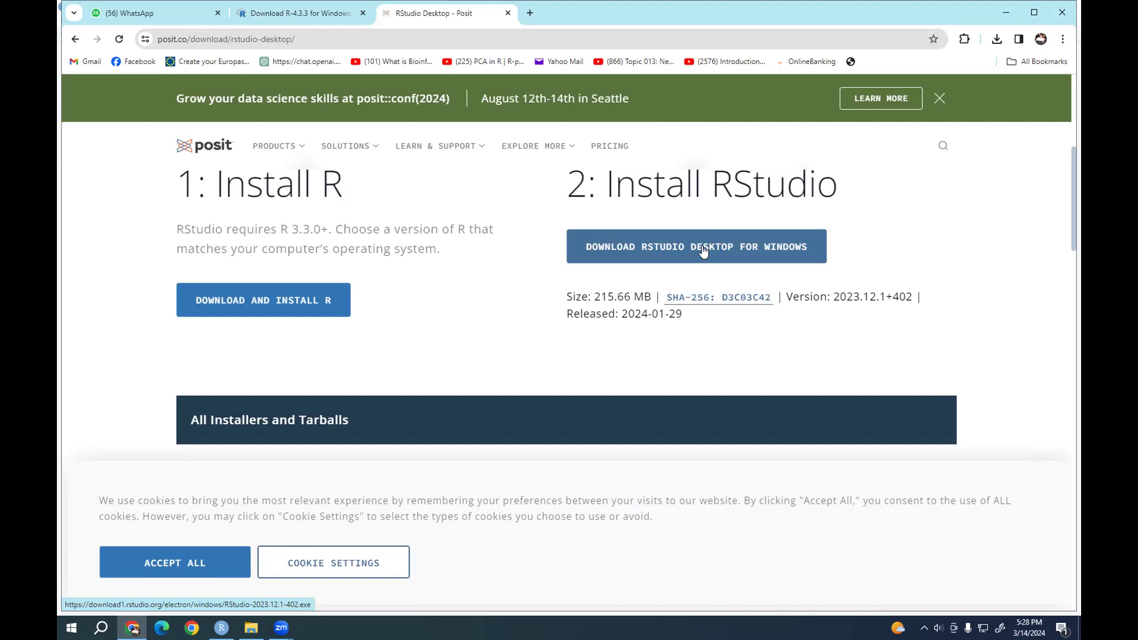
scroll(703, 251, "down", 7)
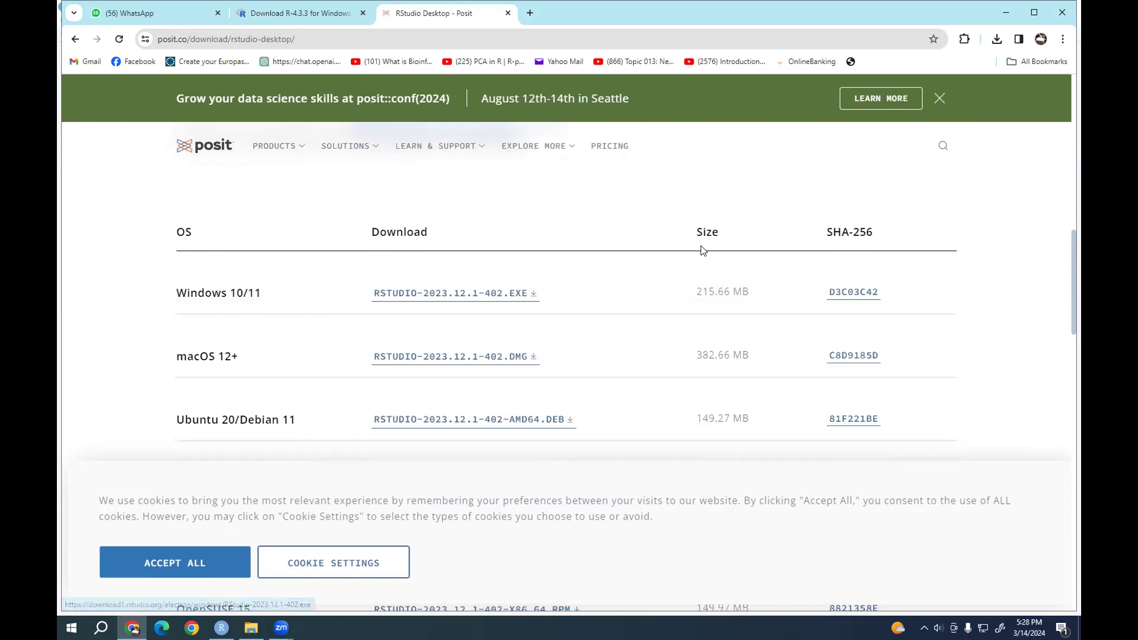
scroll(702, 252, "down", 1)
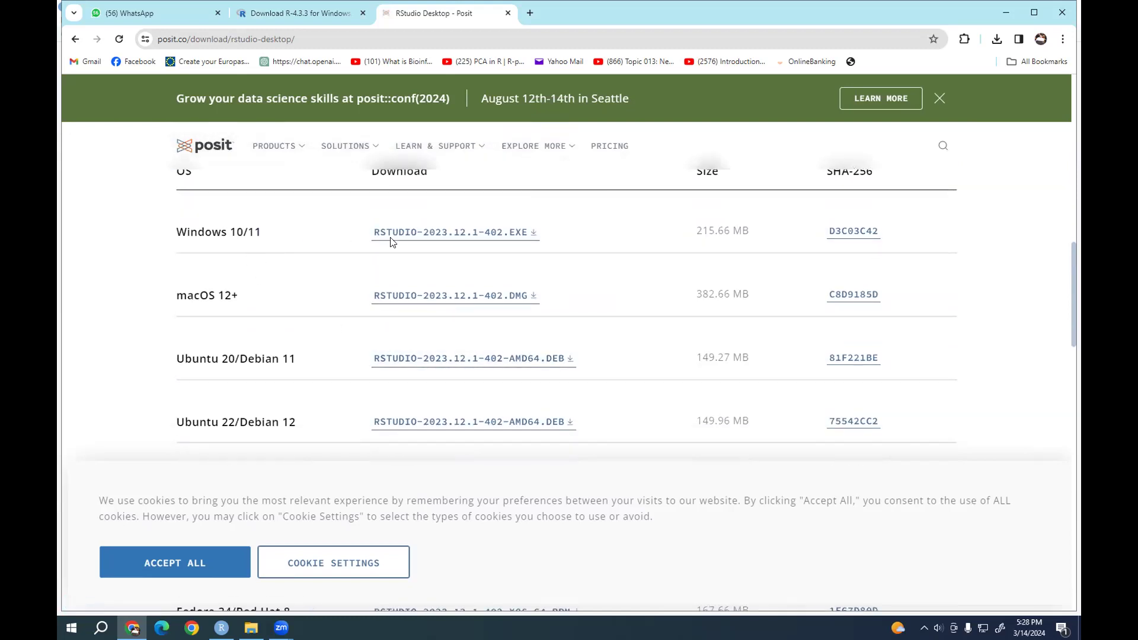
scroll(260, 358, "down", 4)
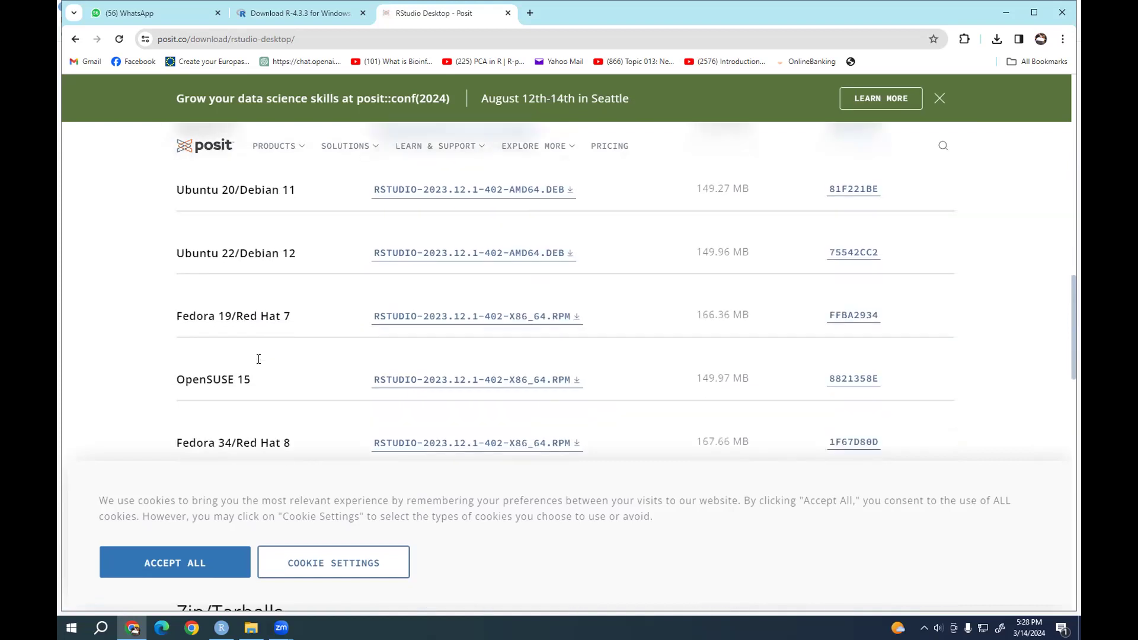
Download the RStudio Desktop for Windows installer to the Desktop and show the recent downloads
scroll(755, 398, "up", 6)
scroll(756, 398, "up", 5)
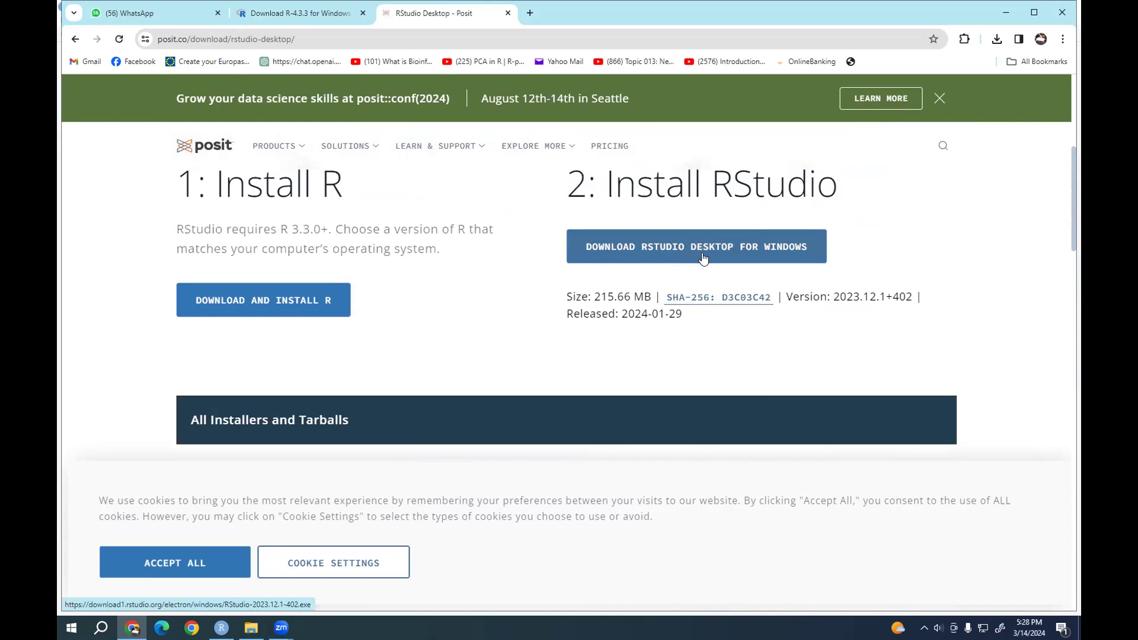
left_click(733, 248)
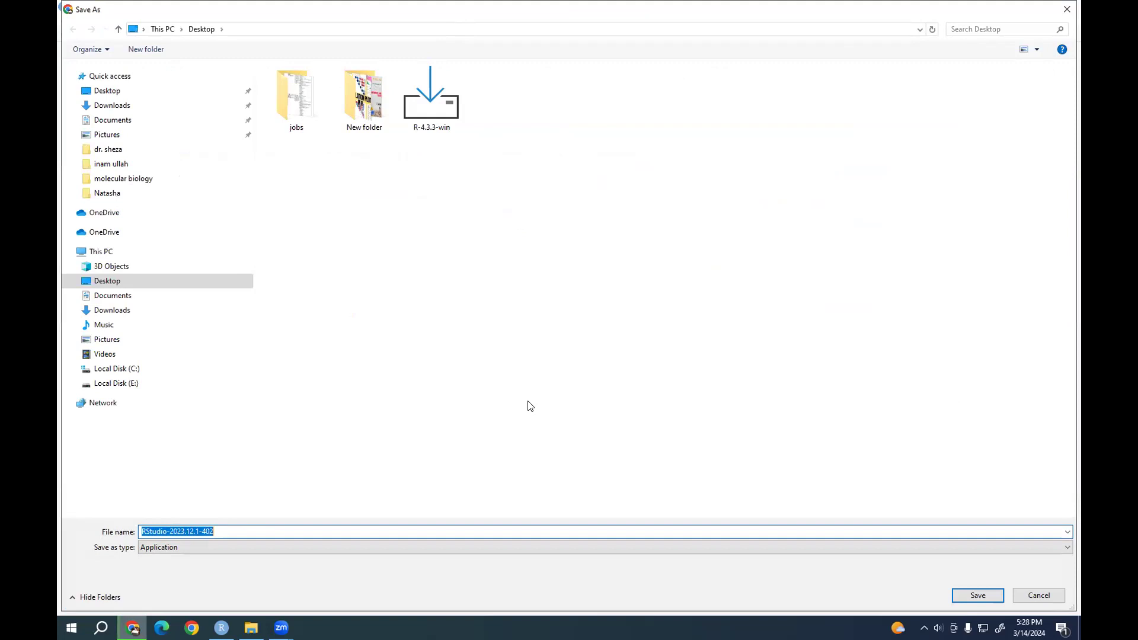
left_click(982, 598)
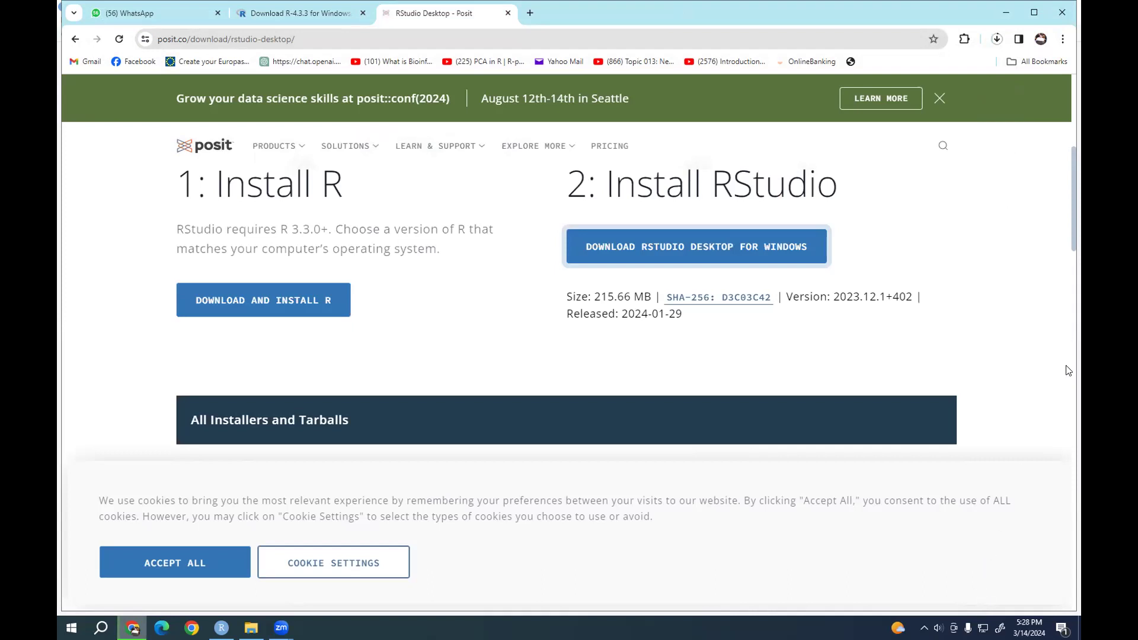
left_click(998, 41)
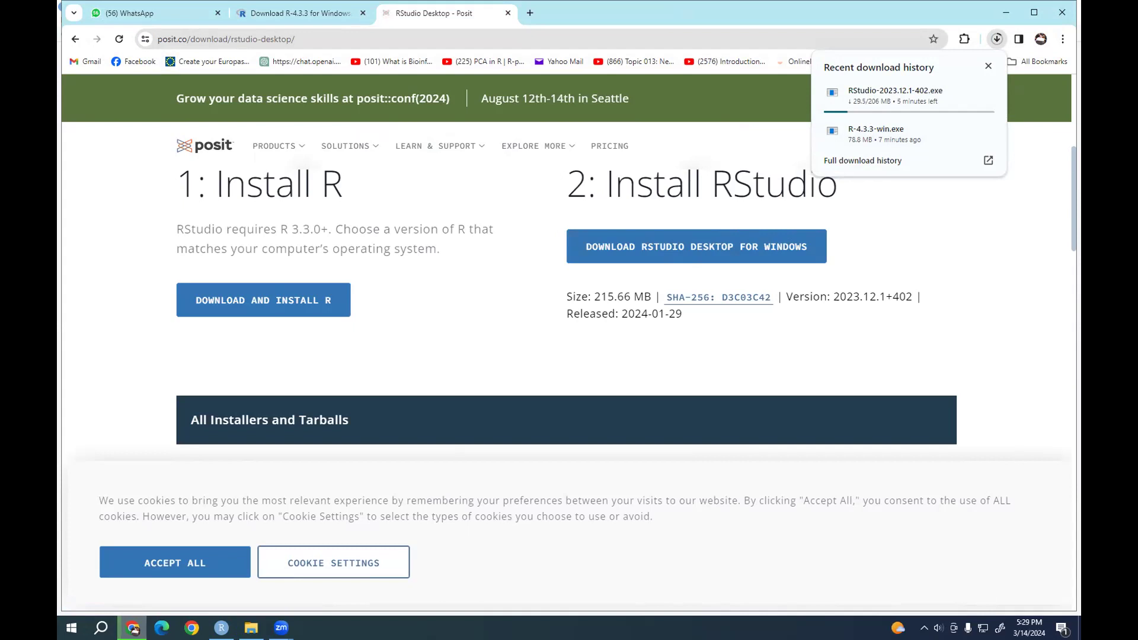
Switch to RStudio and delete all the existing notes in the Untitled6 script
mouse_move(133, 628)
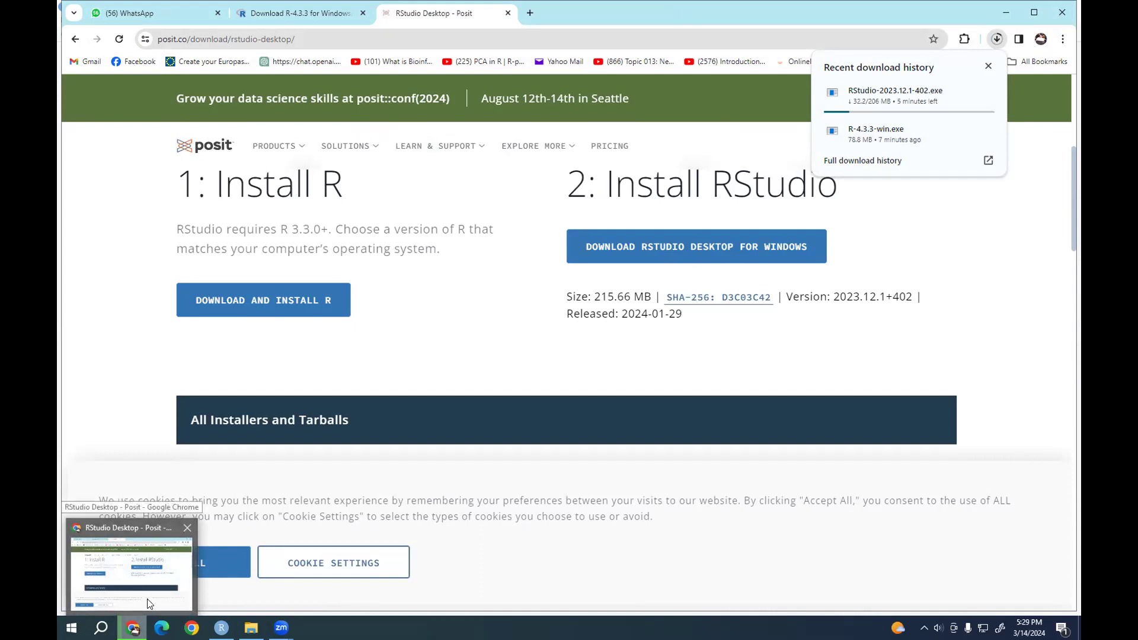
left_click(221, 628)
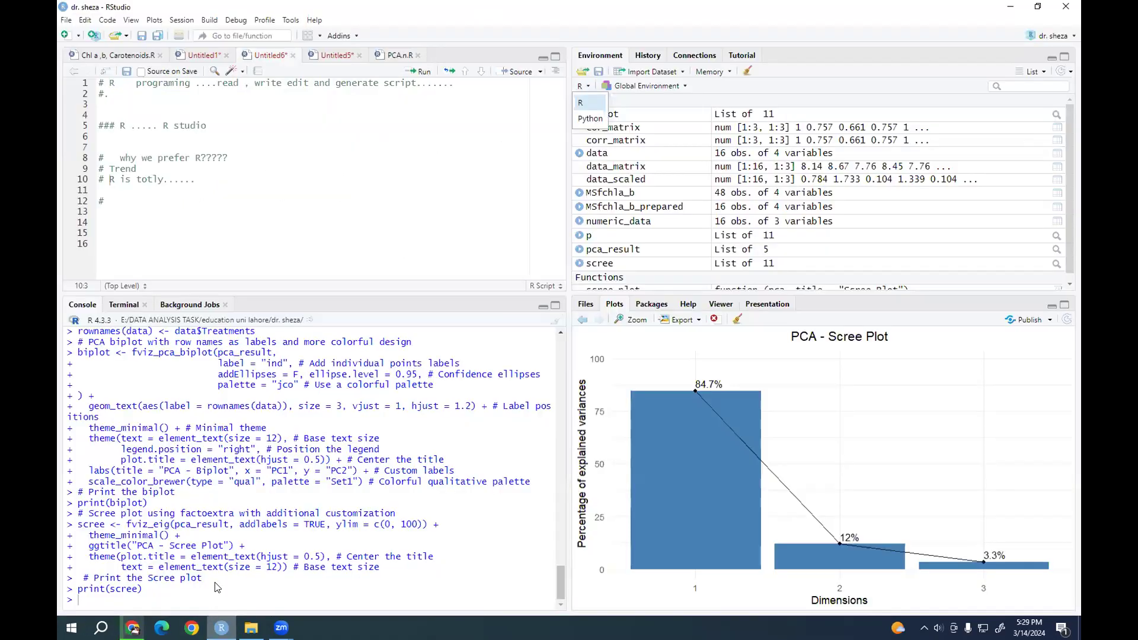
left_click(178, 208)
left_click_drag(171, 209, 90, 73)
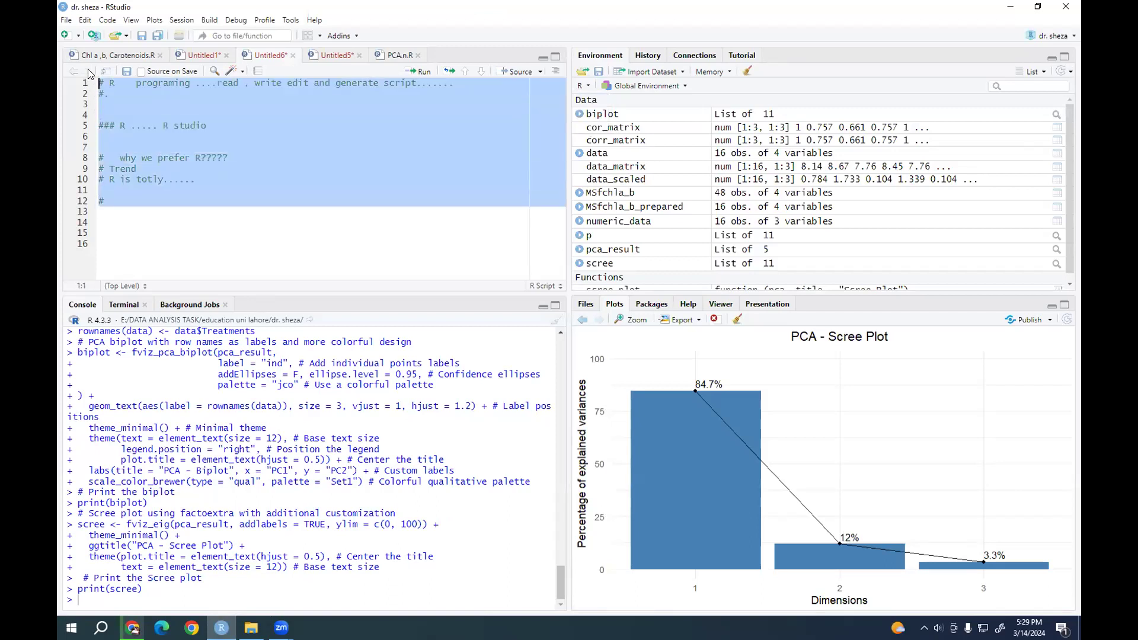
key("Delete")
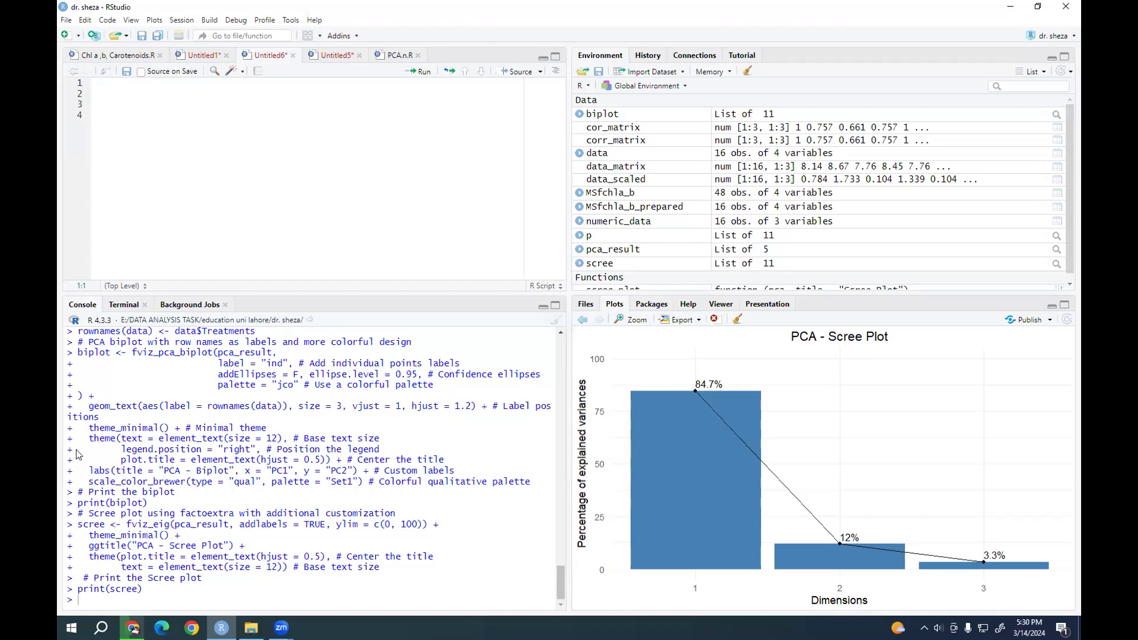
Write "training method" as a comment on line 2 of the empty script
mouse_move(251, 627)
left_click(125, 96)
type("training method")
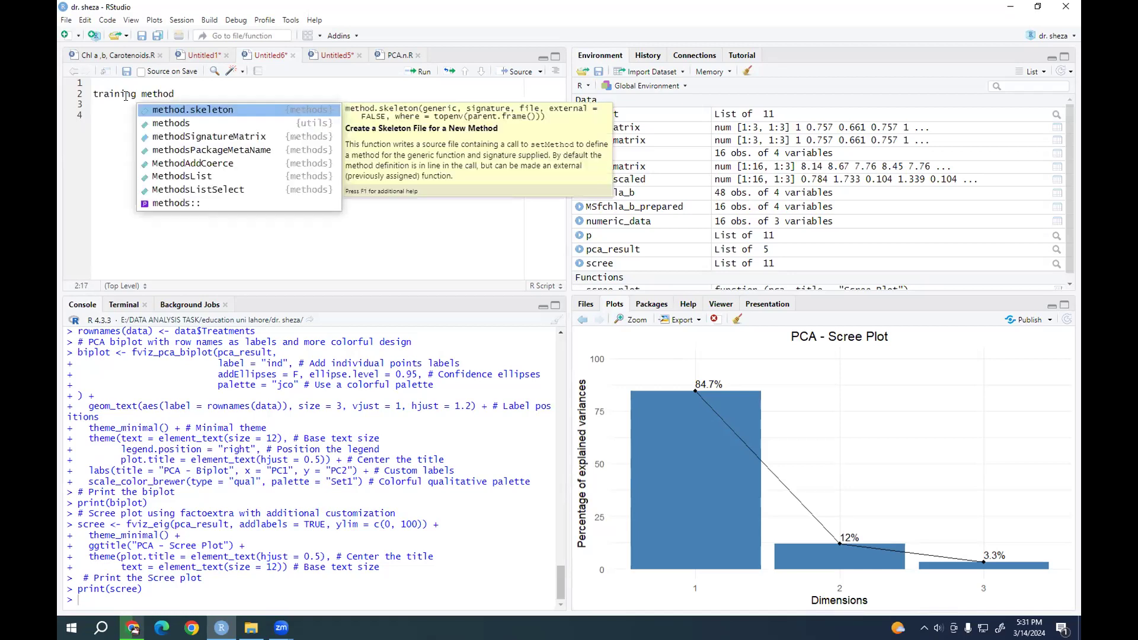
left_click(93, 93)
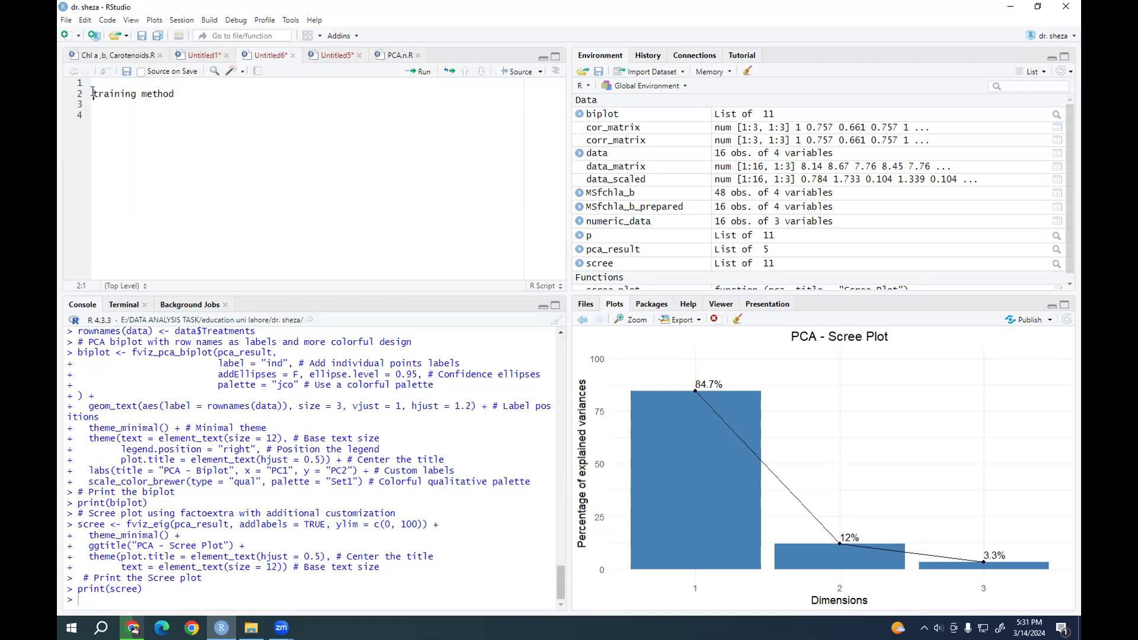
type("#")
key("Down")
type("li")
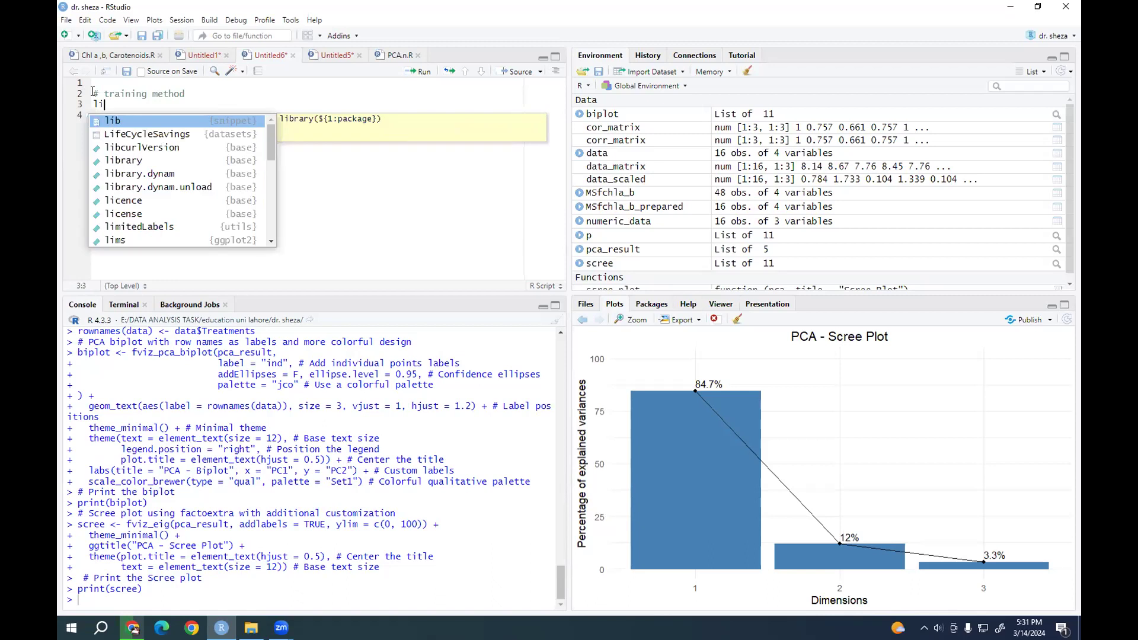
type("bcu")
key("Return")
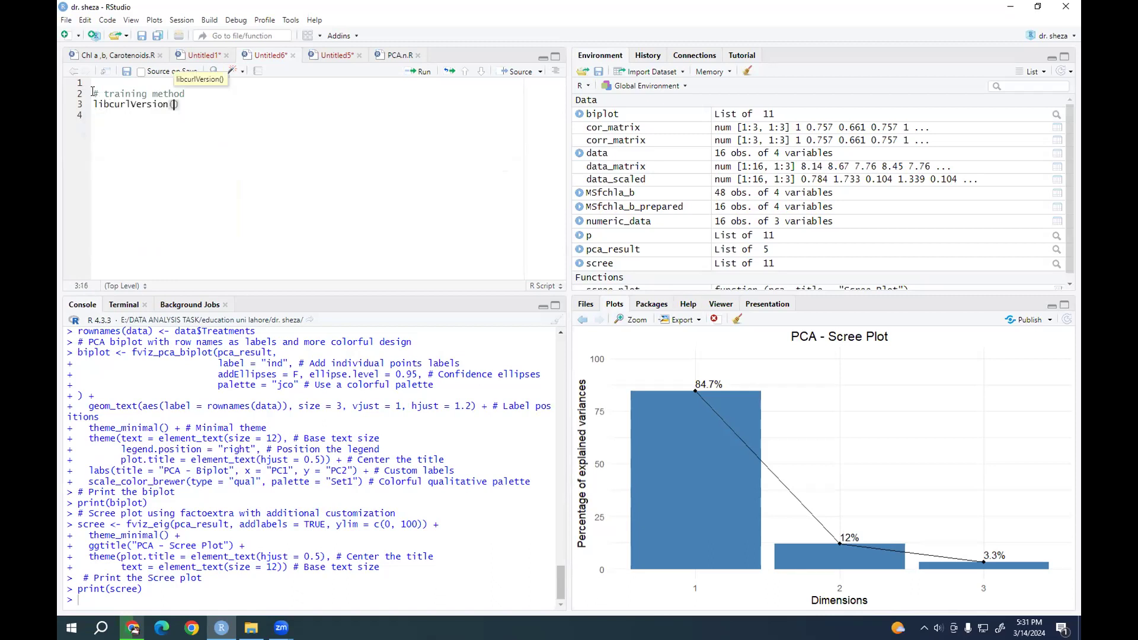
key("BackSpace")
key("BackSpace")
key("BackSpace")
key("BackSpace")
key("BackSpace")
key("BackSpace")
key("BackSpace")
key("BackSpace")
key("BackSpace")
key("BackSpace")
key("BackSpace")
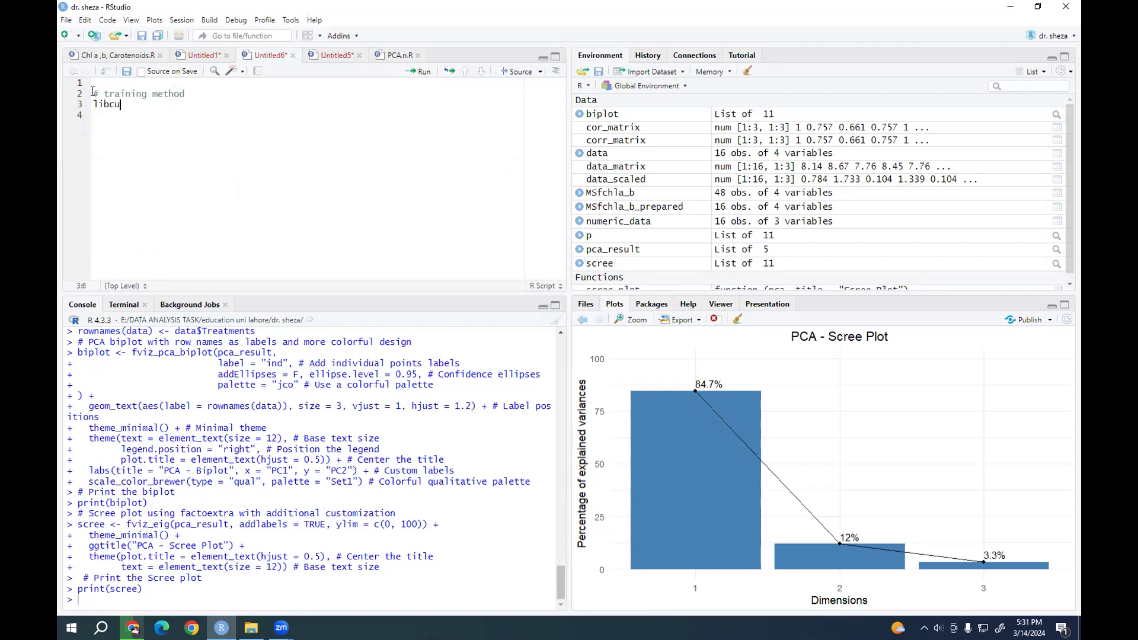
key("BackSpace")
key("BackSpace")
key("BackSpace")
key("BackSpace")
Extend the training method comment with "live ,,, zoom..... after recorded vedio will be shared"
left_click(215, 93)
type("1ive")
type(" ,,, zoom")
type(".....")
type(" after ")
type("reco")
type("rded ")
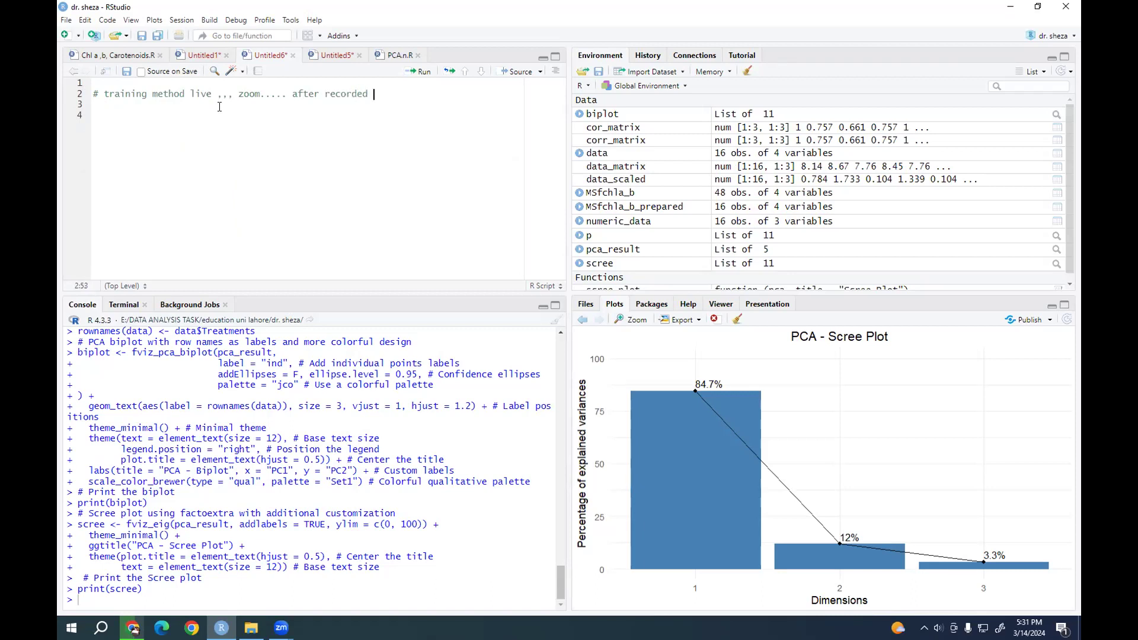
type("vedio will be shared")
Add the comment "# how to get registration" on line 4, leaving a blank line above it
key("Return")
key("Return")
type("#")
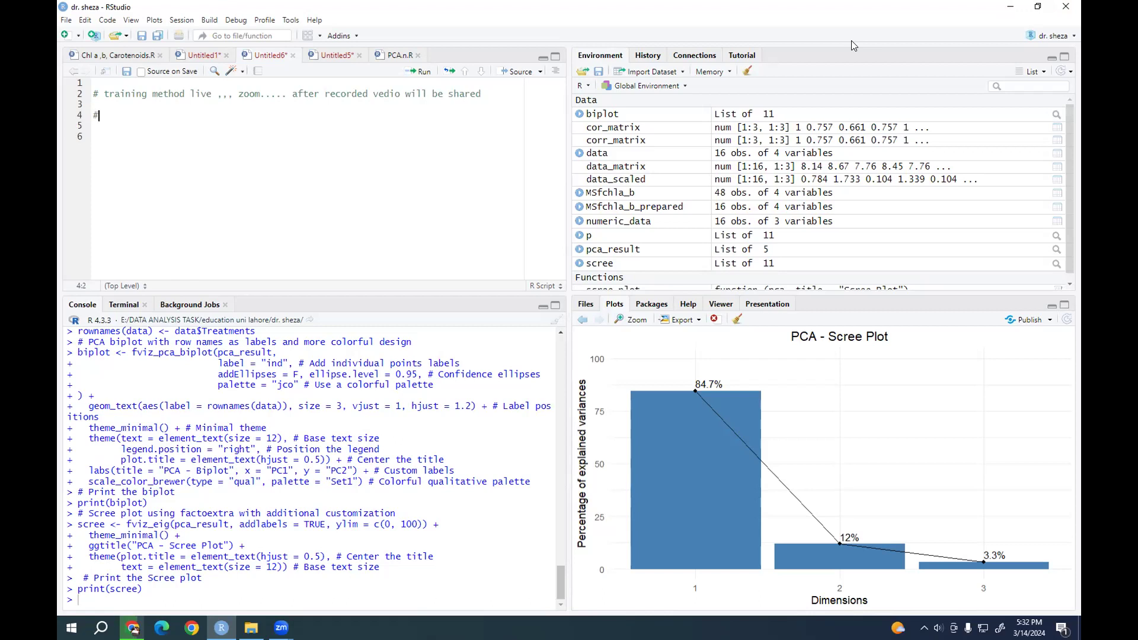
type(" ho to get regi")
type("ration")
key("Left")
key("Left")
key("Left")
key("Left")
key("Left")
key("Left")
key("Left")
key("Left")
key("Left")
key("Left")
key("Left")
key("Left")
key("Left")
key("Left")
key("Left")
key("Left")
key("Left")
key("Left")
key("Left")
key("Left")
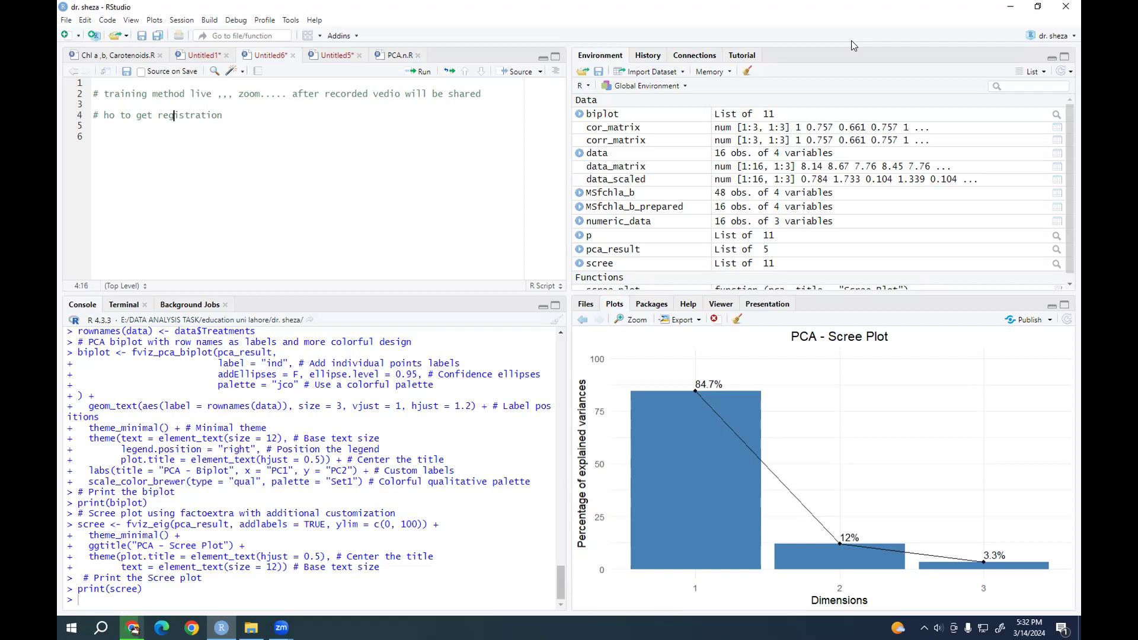
type("w")
key("Down")
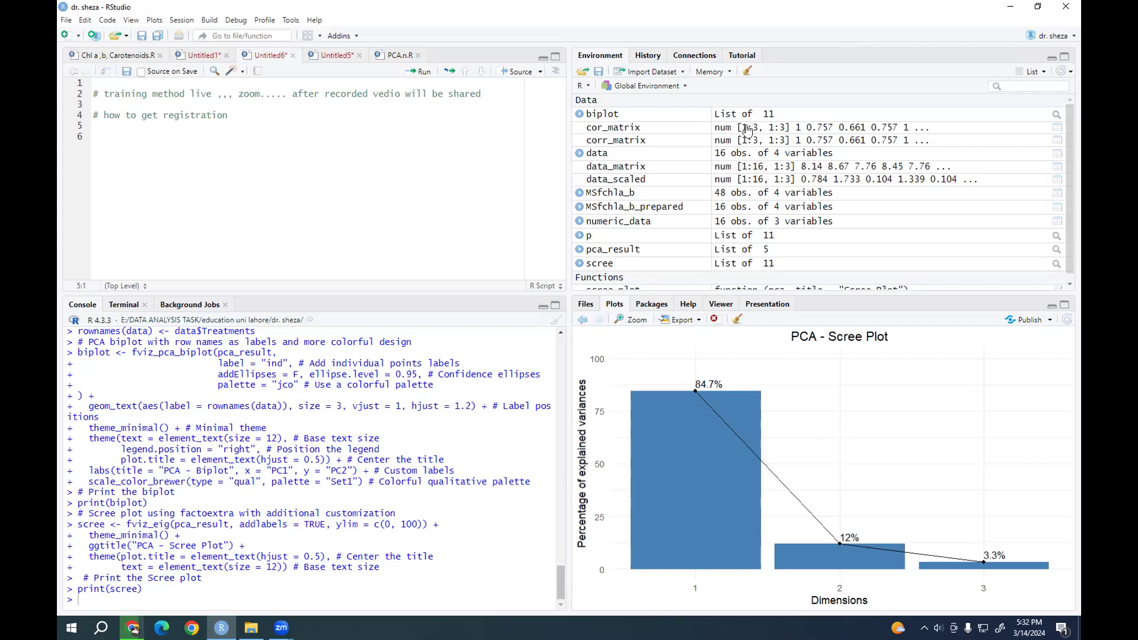
type("Name")
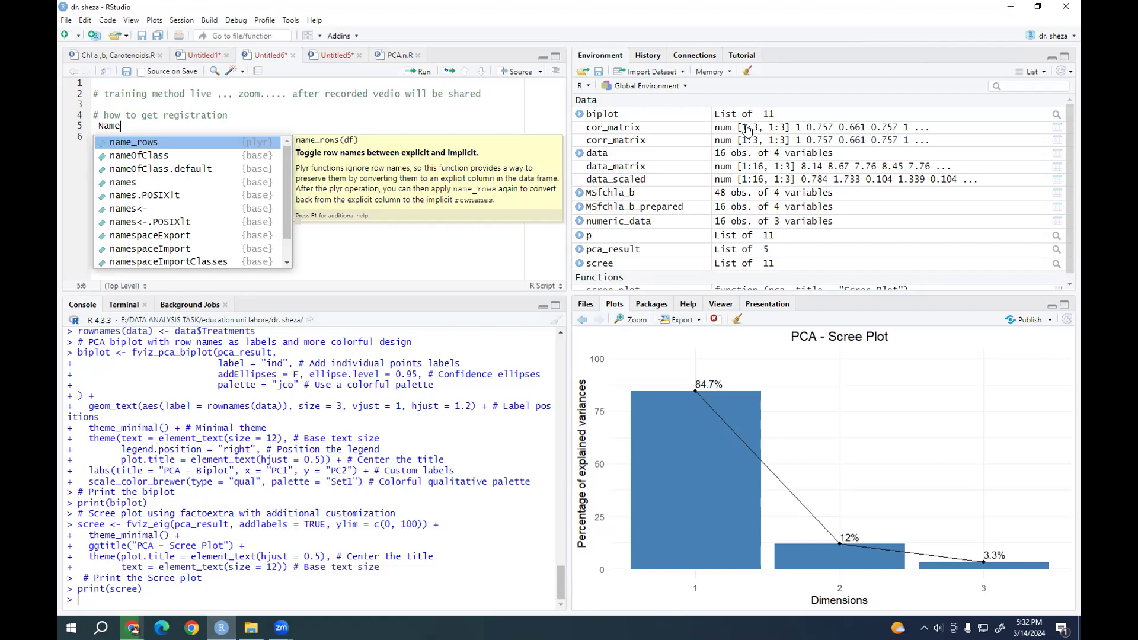
key("BackSpace")
key("BackSpace")
key("BackSpace")
key("BackSpace")
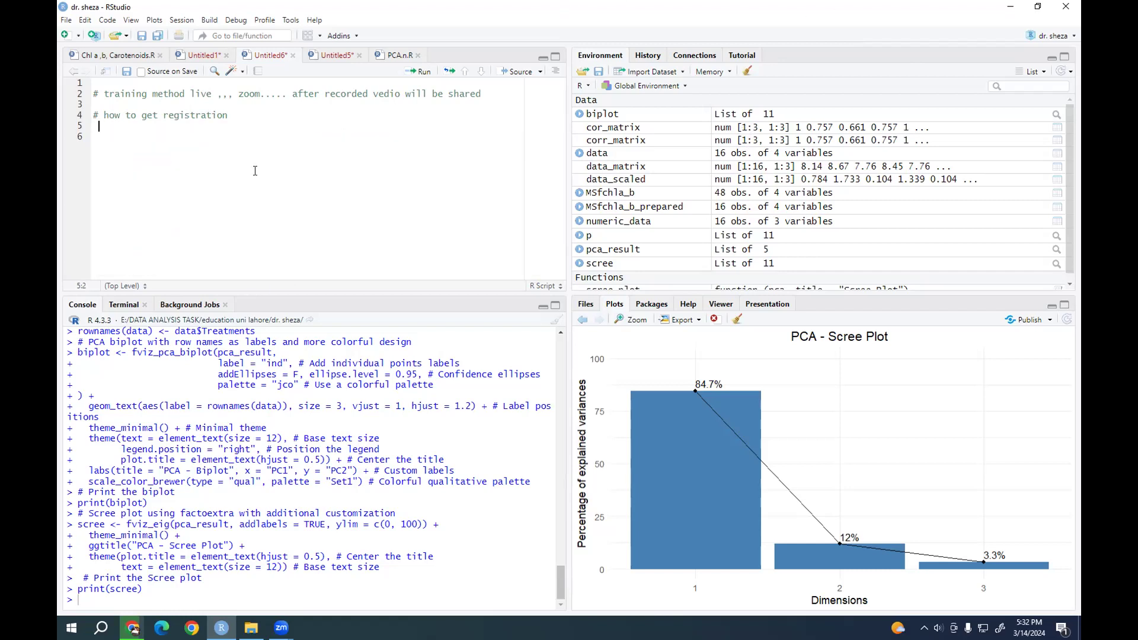
Extend the registration comment with ".... name, degree, universty name Email. and fee recpit"
left_click(283, 119)
type(".... name, degree, universty ")
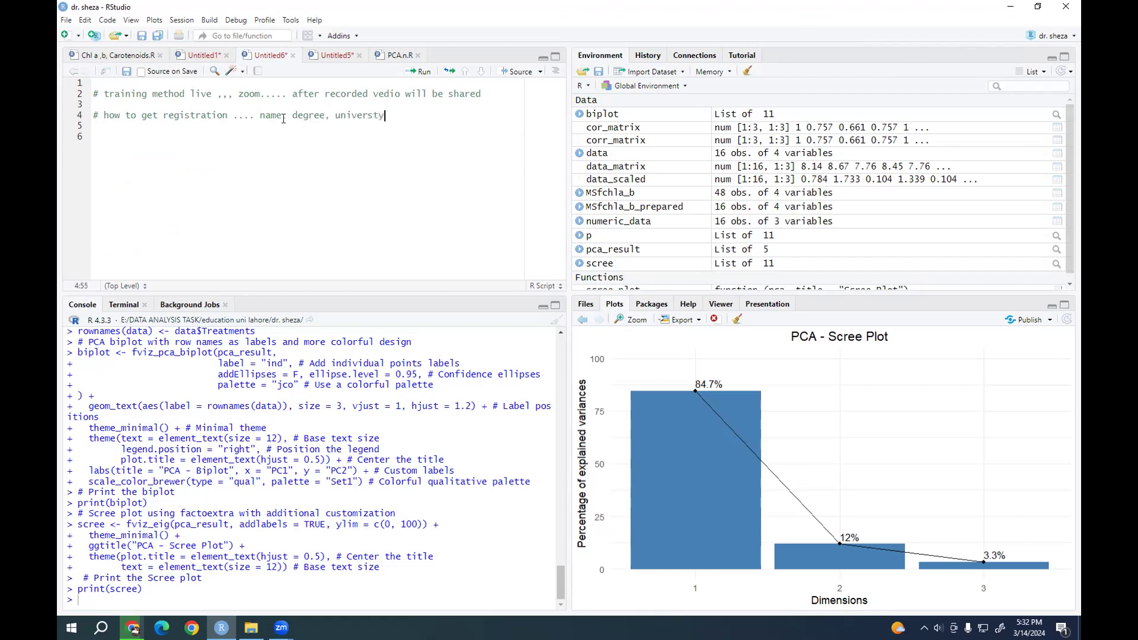
type("name Email. and fee recpit")
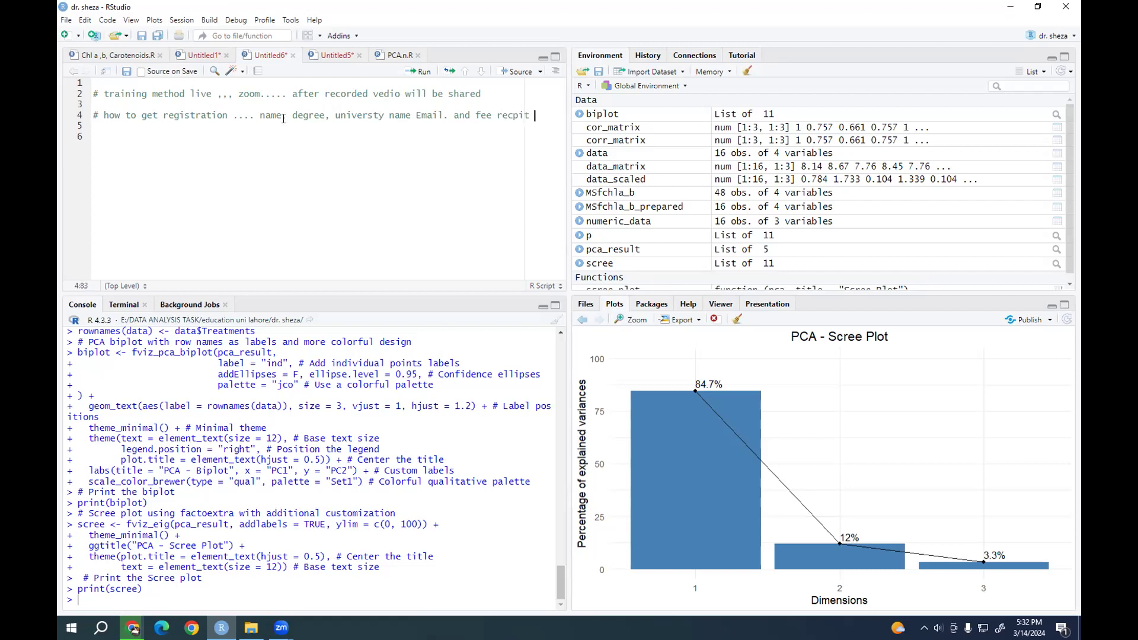
Add the comment "# bank aacount .... iban ,,,, alipay" directly below the registration comment
key("Return")
key("Down")
type("3")
key("BackSpace")
type("# bank aacount .... iban ,,,, ")
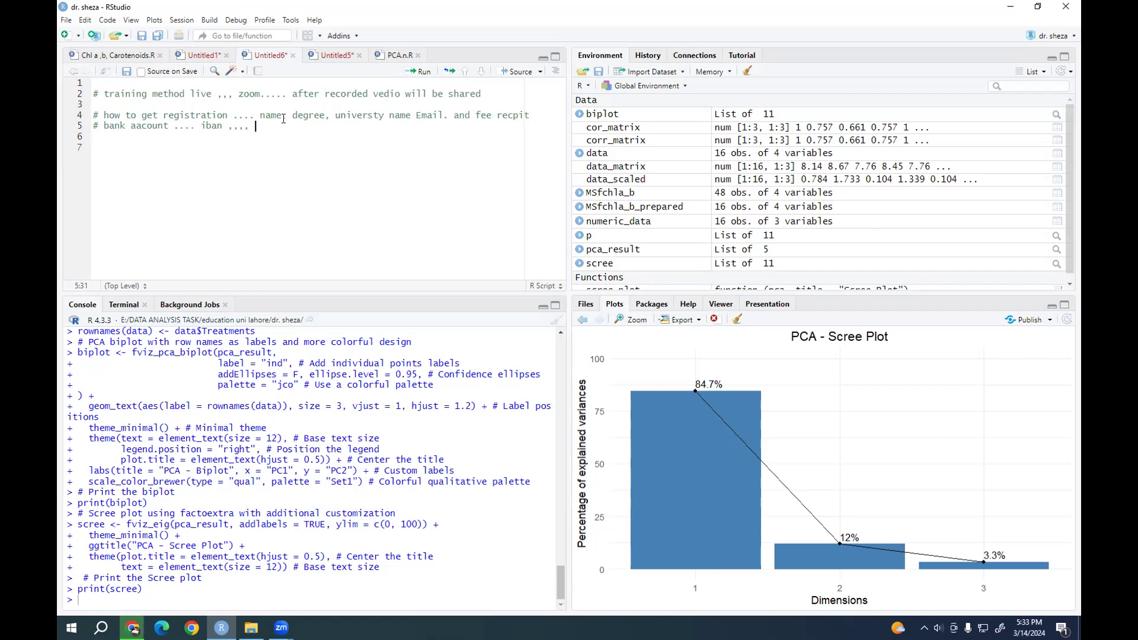
type("alipay")
Leave three blank lines, add the comment "#regesterd particpant" on line 9 and start a new line below it
key("Return")
key("Return")
key("Return")
key("Return")
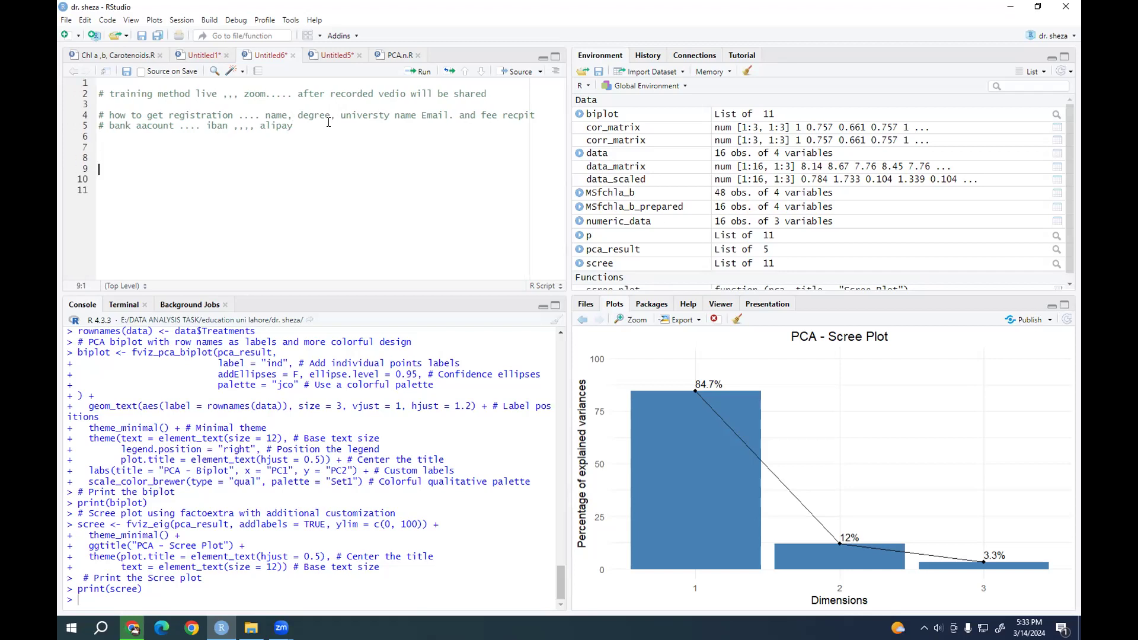
type("regesterd ")
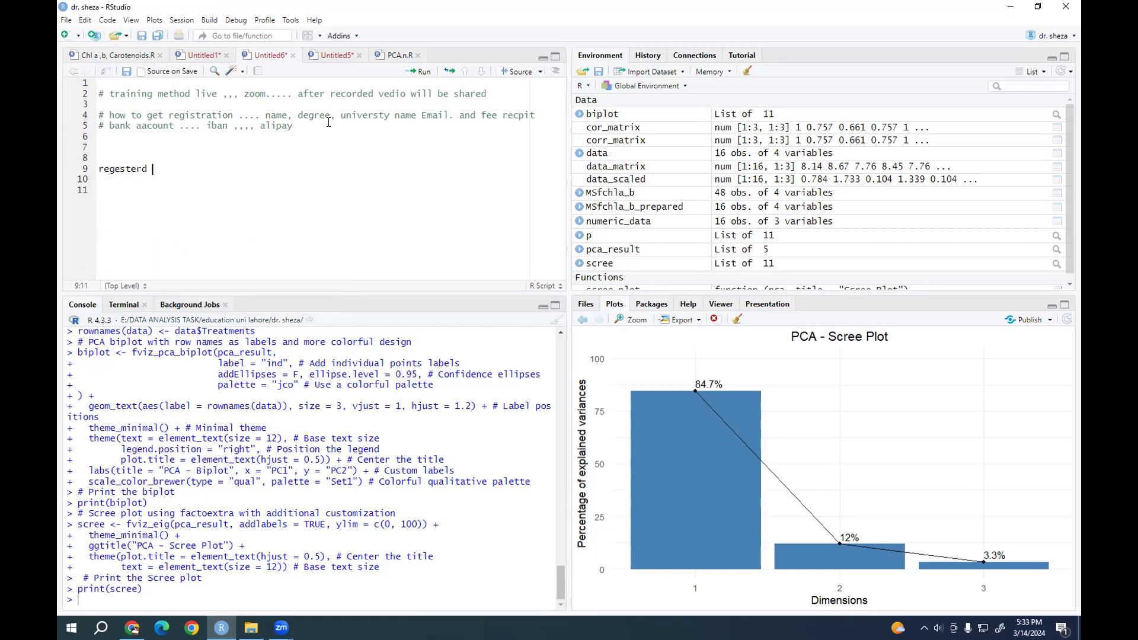
type("p")
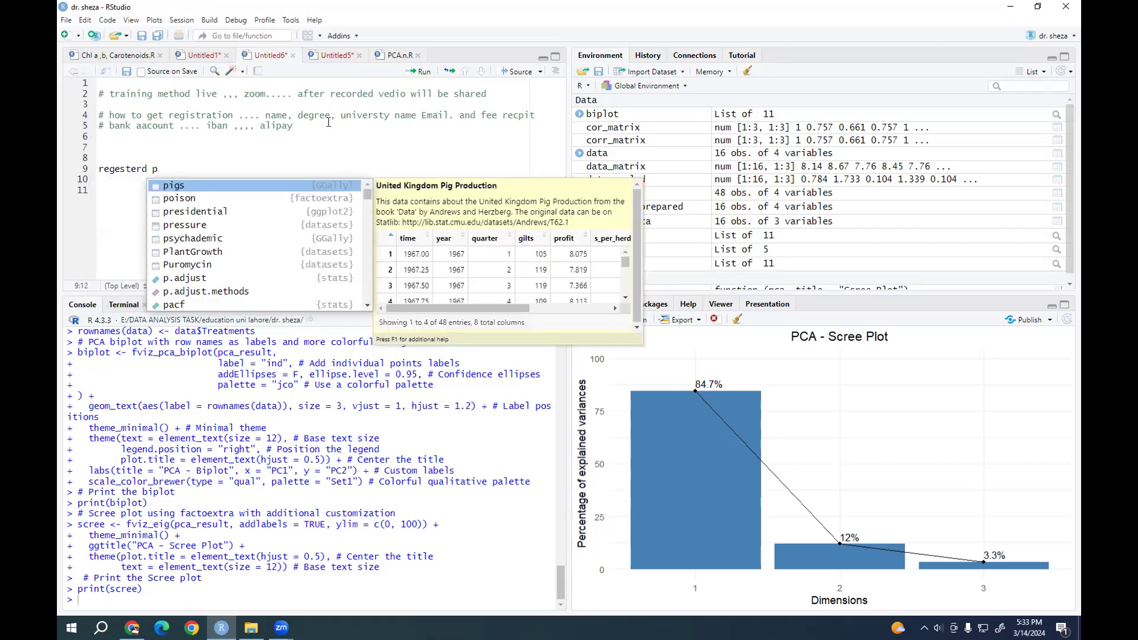
type("articpant")
key("Left")
key("Left")
key("Left")
key("Left")
key("Left")
key("Left")
key("Left")
key("Left")
key("Left")
key("Left")
key("Left")
key("Left")
key("Left")
key("Left")
key("Left")
key("Left")
key("Left")
key("Left")
key("Left")
key("Left")
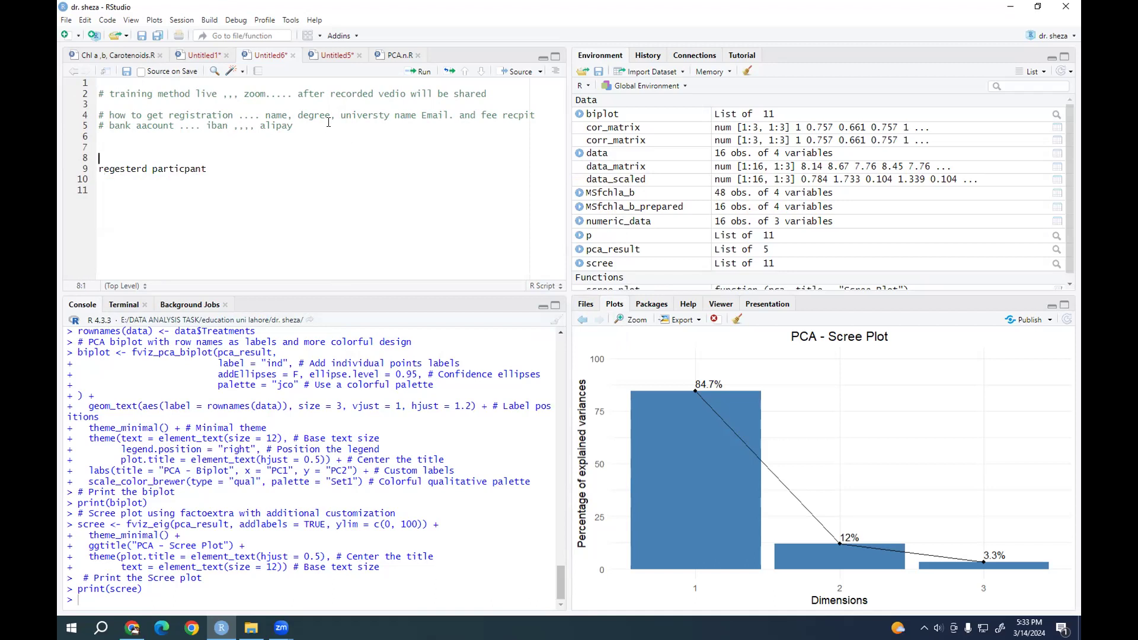
key("Right")
type("#")
left_click(235, 166)
key("Return")
type("2")
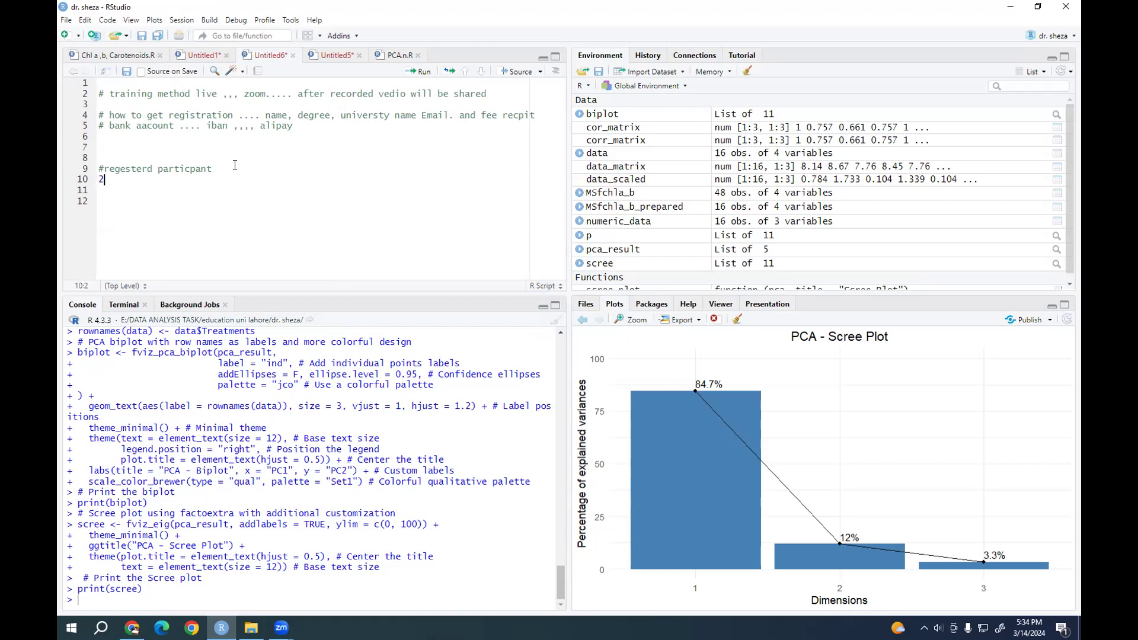
type("0 seats")
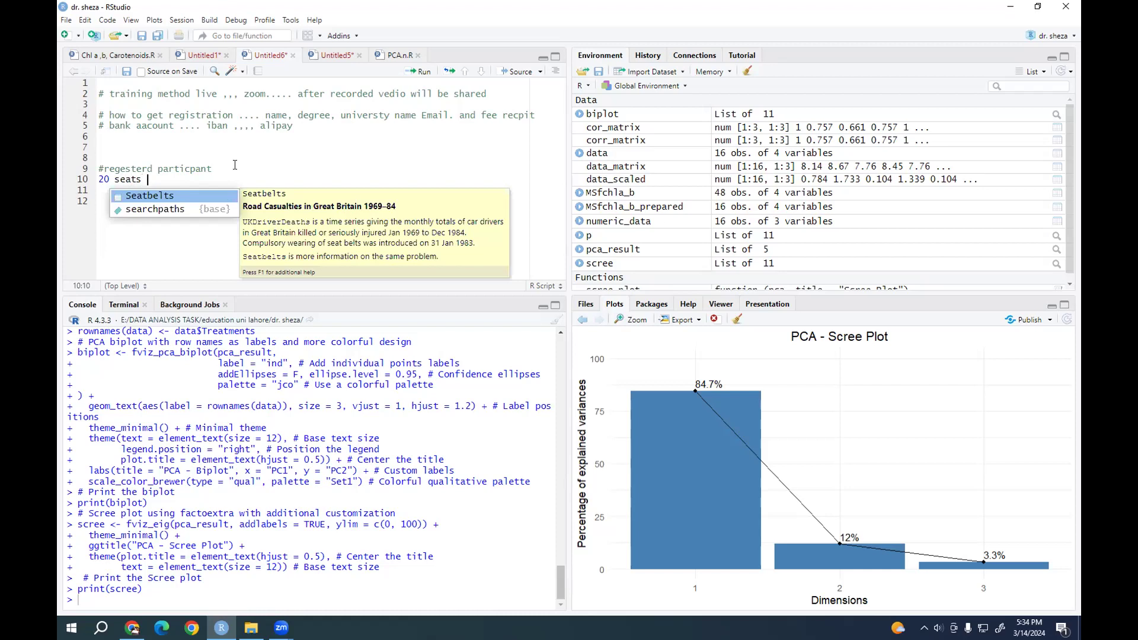
key("Escape")
key("BackSpace")
key("BackSpace")
key("BackSpace")
key("BackSpace")
key("BackSpace")
key("BackSpace")
key("BackSpace")
key("BackSpace")
key("BackSpace")
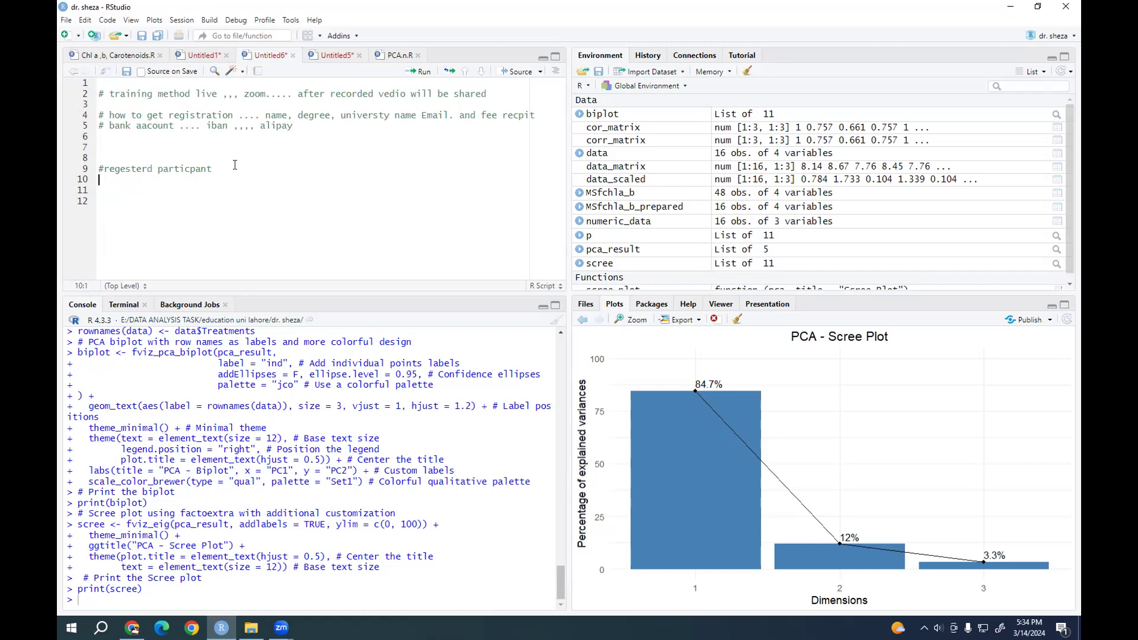
Write the comment "#total Seats 20" on line 10, below the registered participant heading
type("total seats")
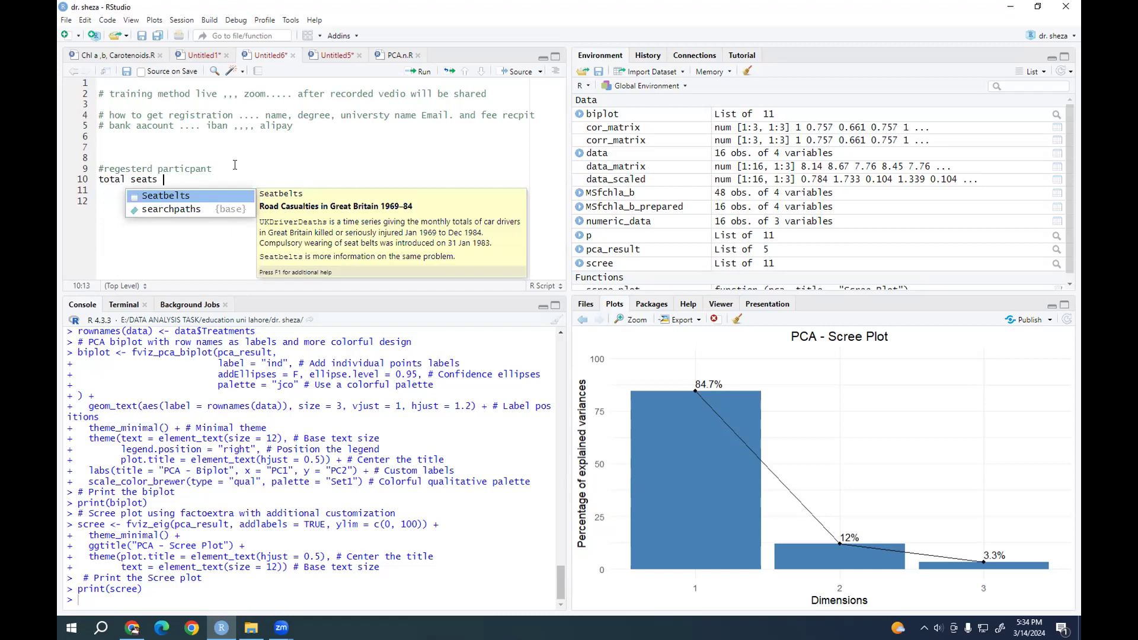
key("Return")
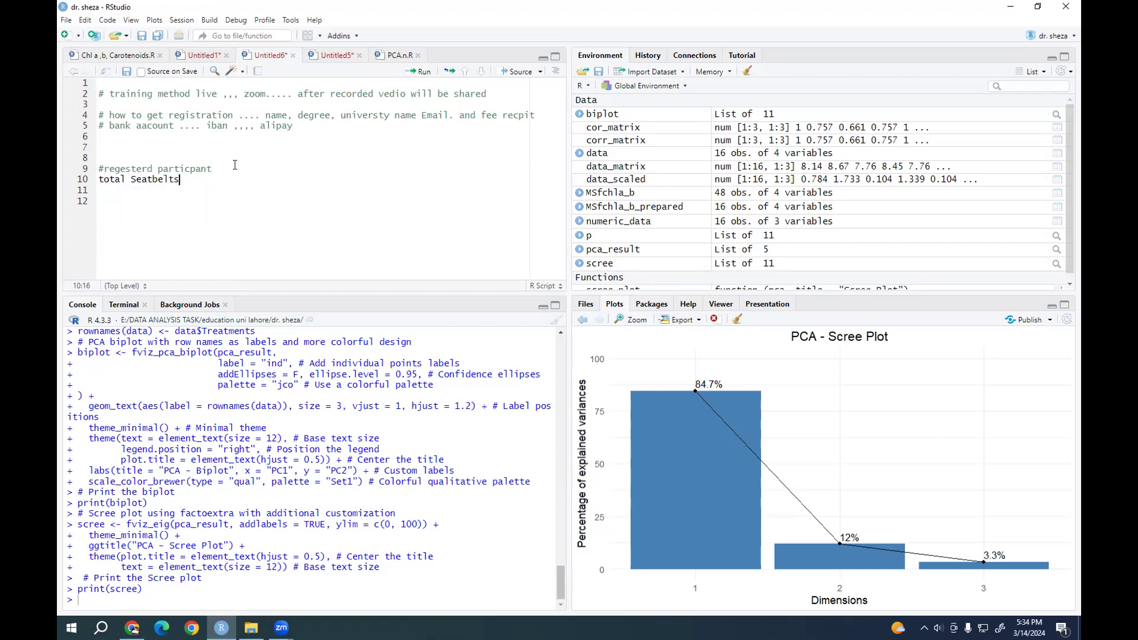
key("BackSpace")
key("BackSpace")
key("BackSpace")
key("BackSpace")
key("BackSpace")
key("BackSpace")
type("ts")
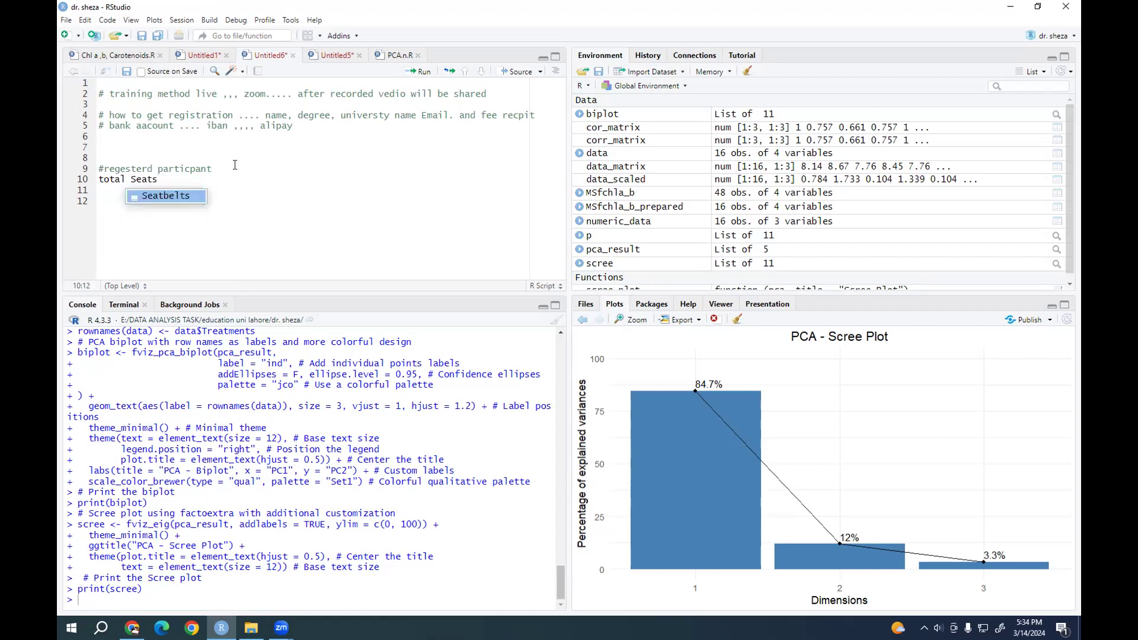
key("Escape")
key("Home")
key("Right")
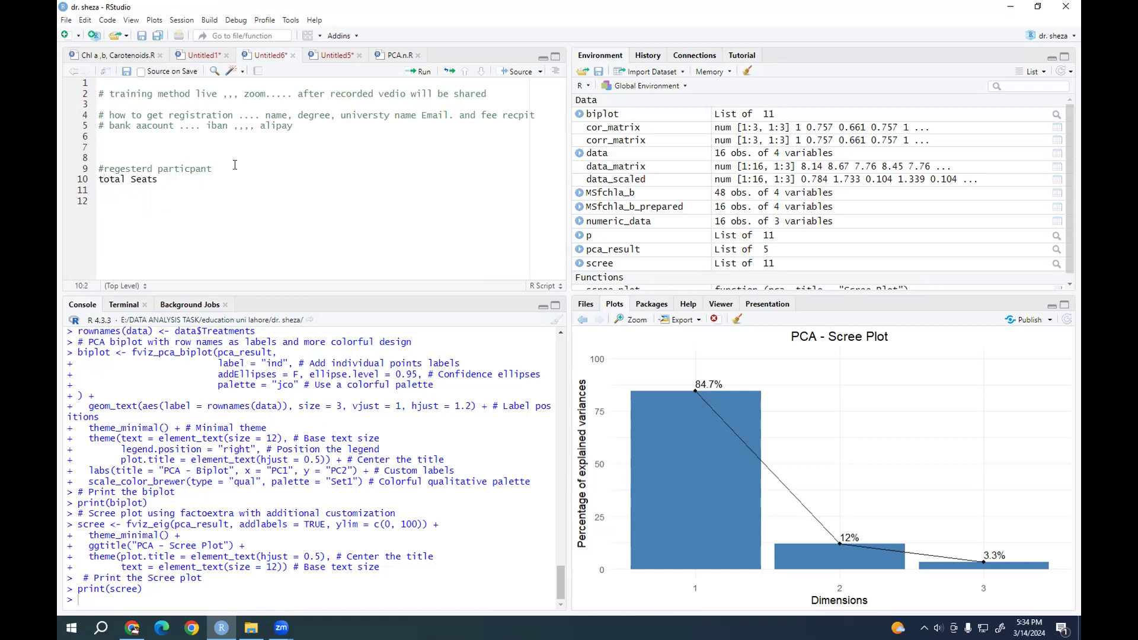
type("#")
key("Down")
key("Down")
key("Up")
key("Up")
key("End")
key("Left")
key("Right")
type("20")
Add the comment "# 3 already filled...." on line 11 below the total seats line and start a new line beneath it
key("Return")
type("3 already fill")
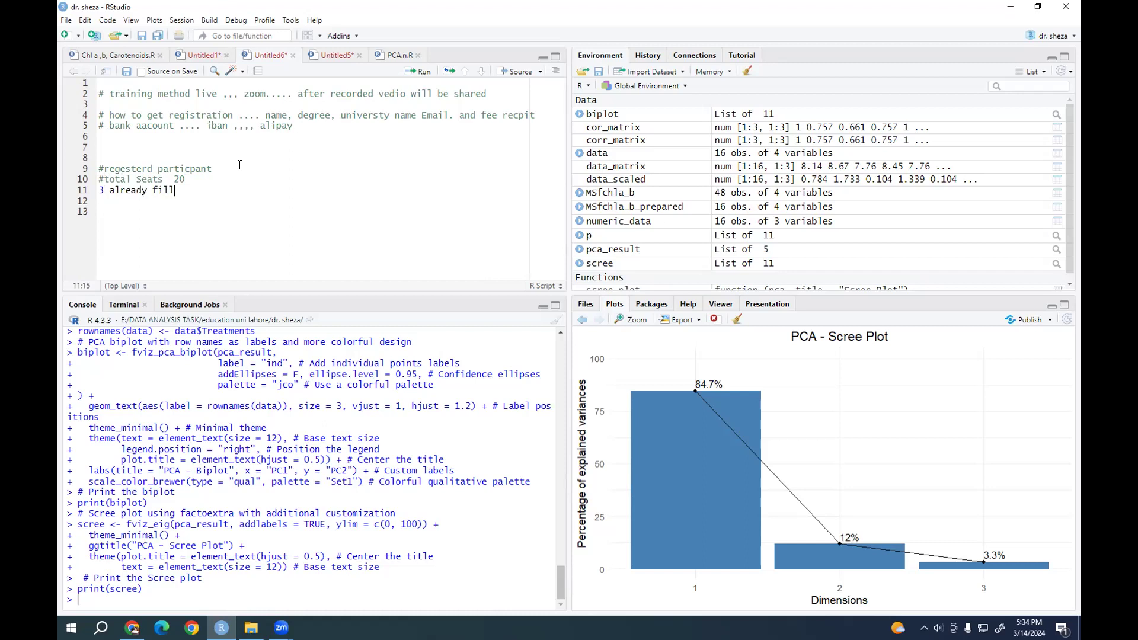
type("ed")
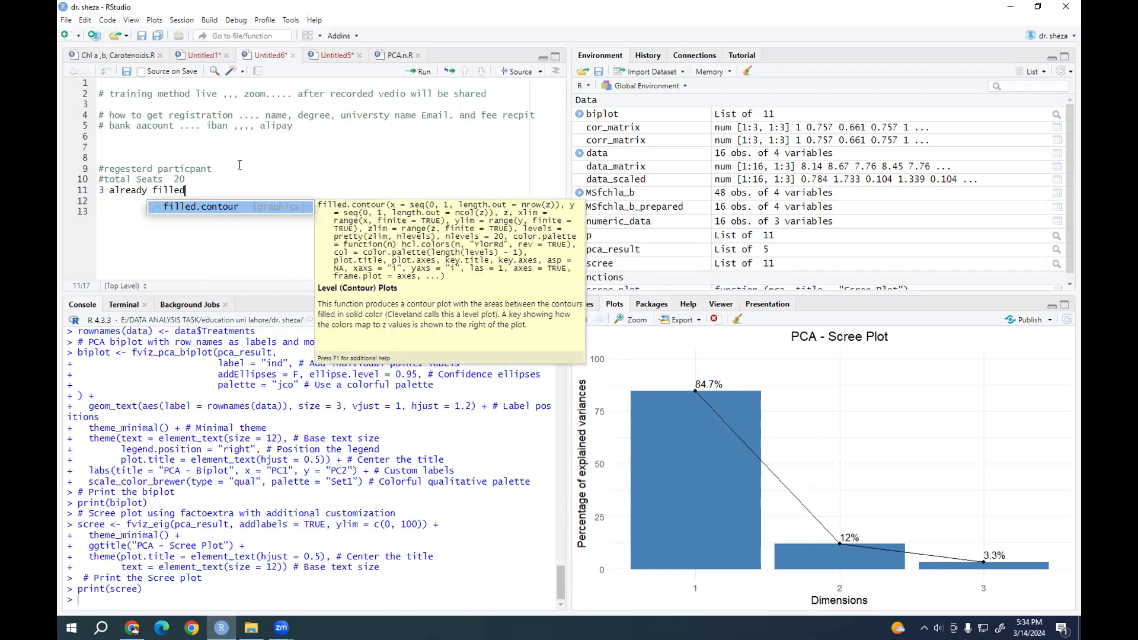
type("....")
left_click(104, 228)
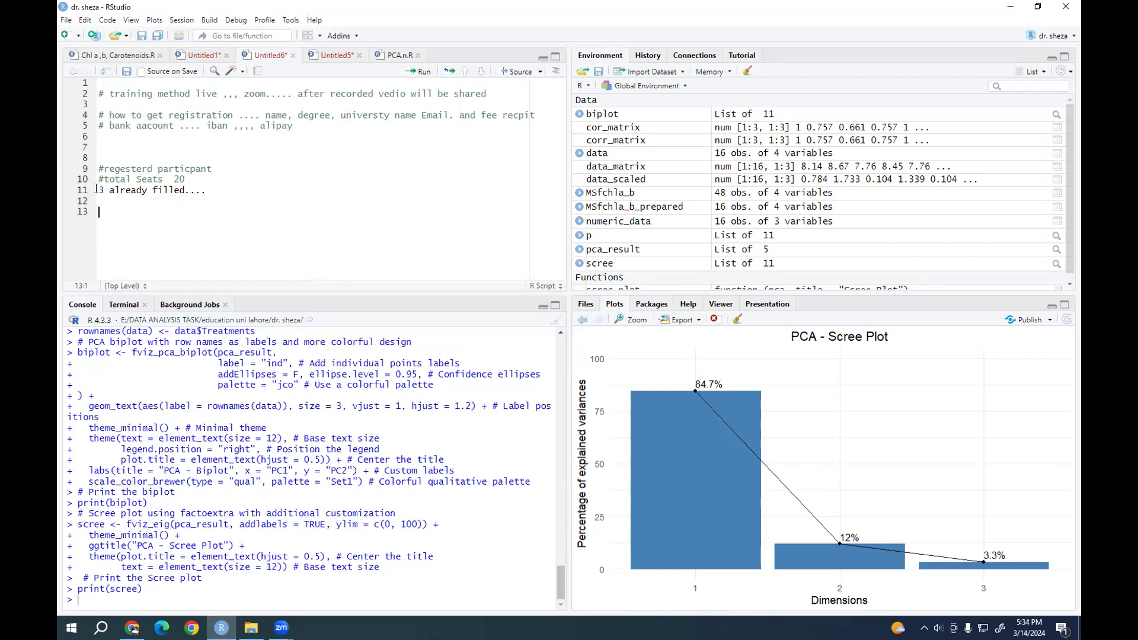
type("#")
left_click(229, 188)
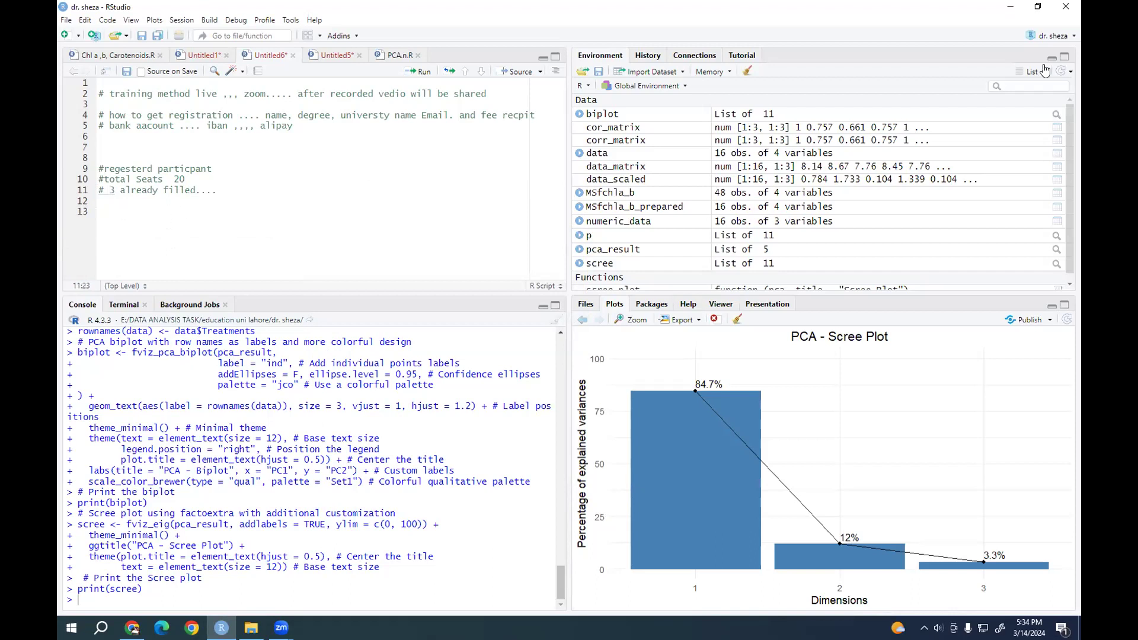
key("Return")
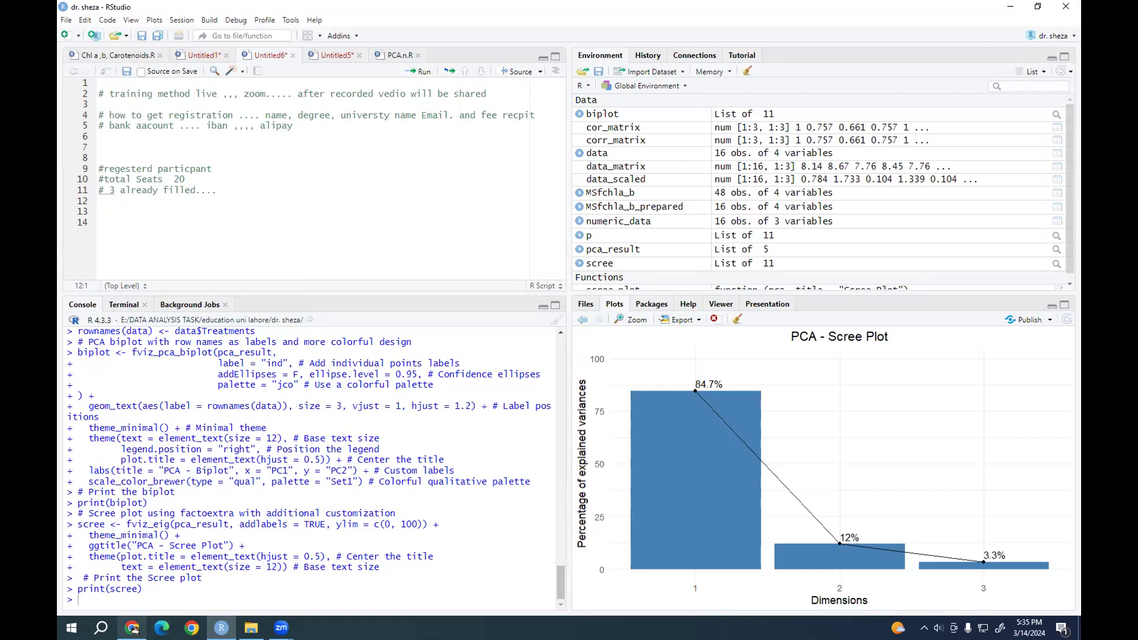
Switch from the script to the Downloads folder and launch the RStudio-2023.12.1-402 installer
left_click(132, 628)
left_click(996, 40)
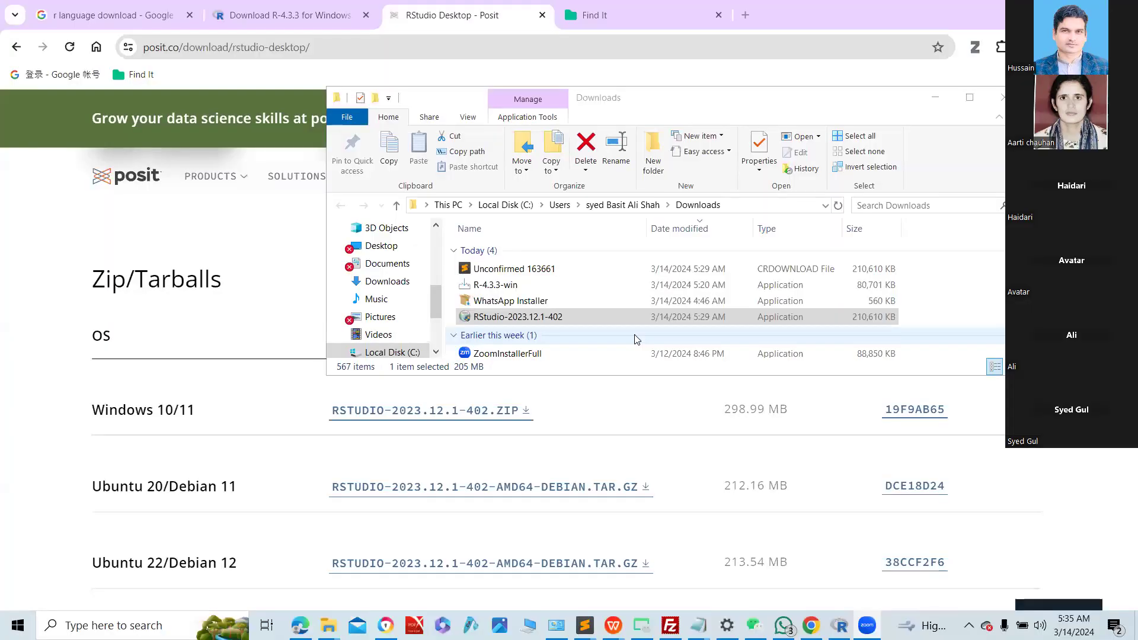
left_click(600, 320)
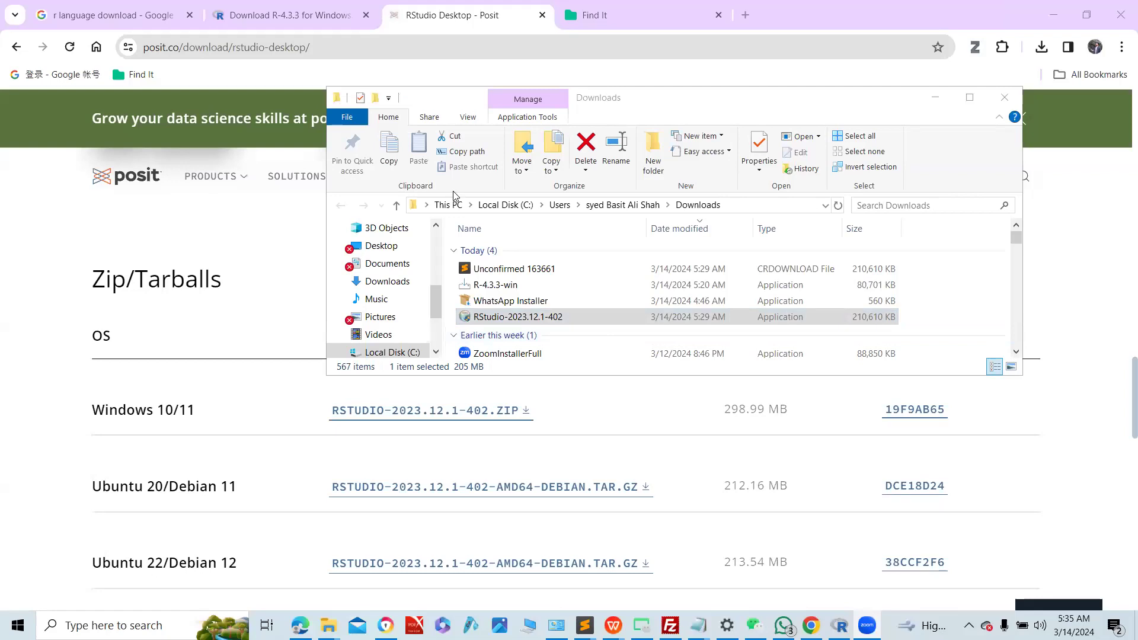
double_click(521, 318)
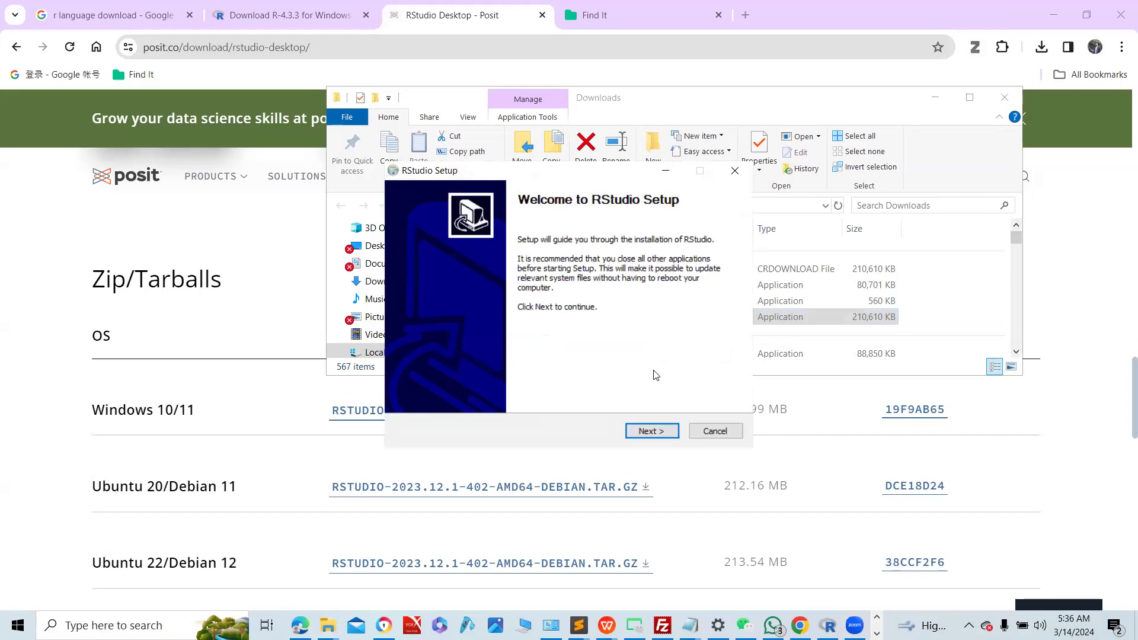
Install RStudio to C:\Program Files\RStudio with the RStudio Start menu folder, and finish the setup
left_click(661, 431)
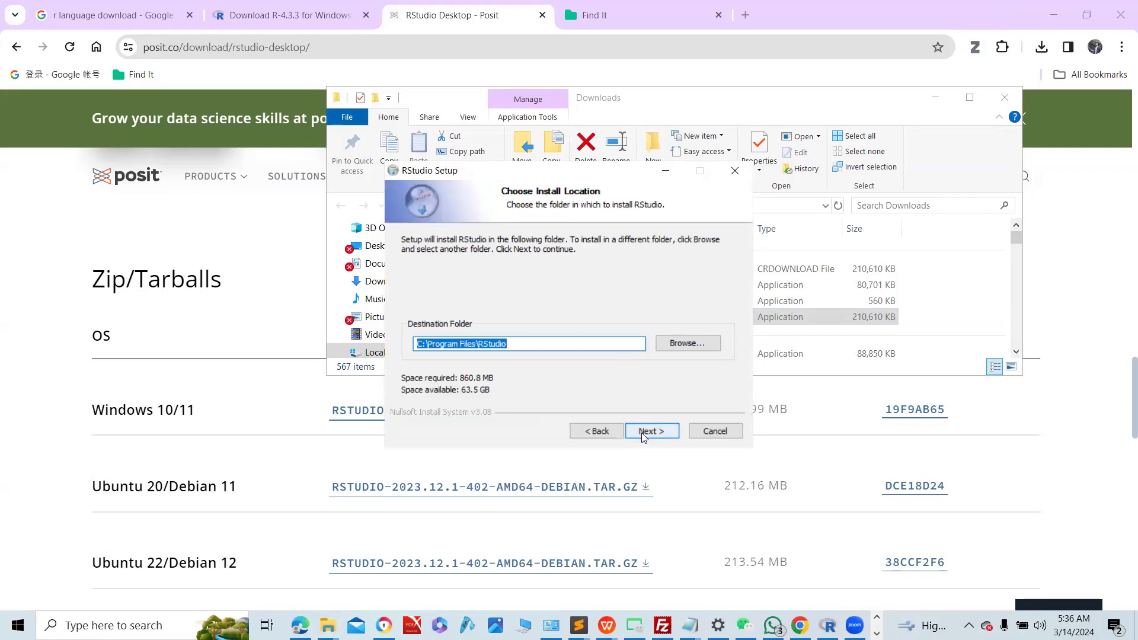
left_click(647, 433)
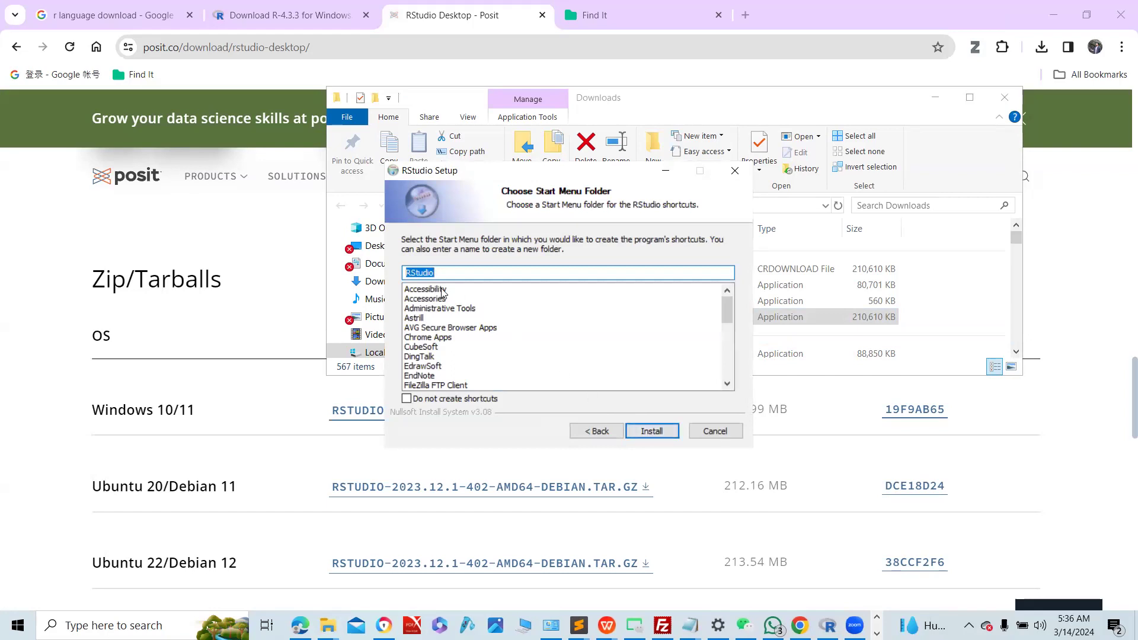
left_click(652, 430)
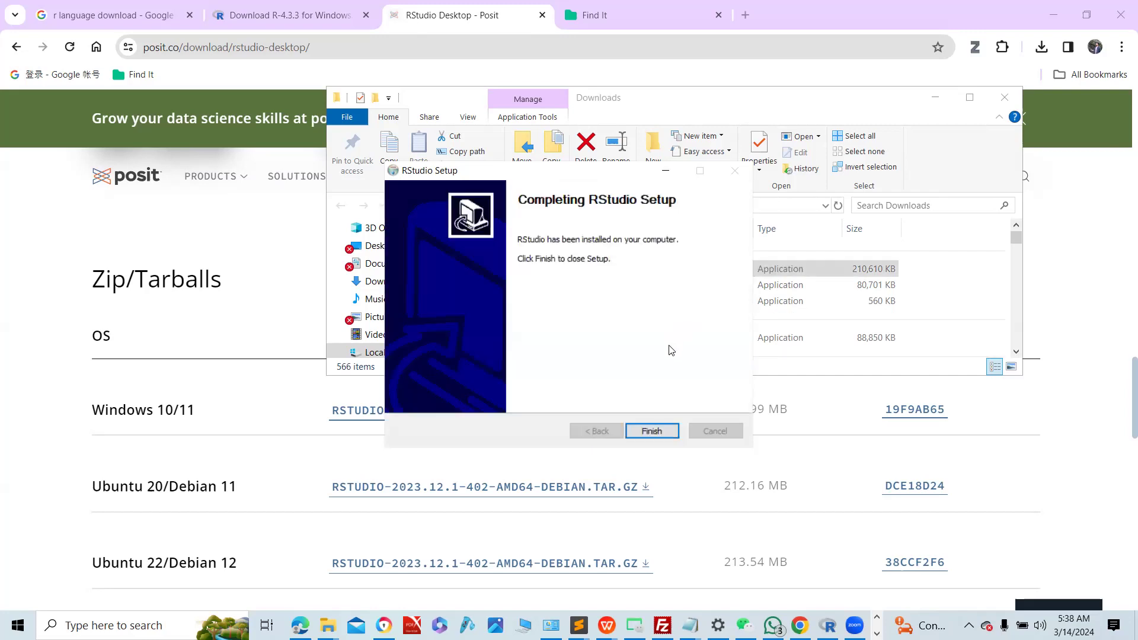
left_click(661, 433)
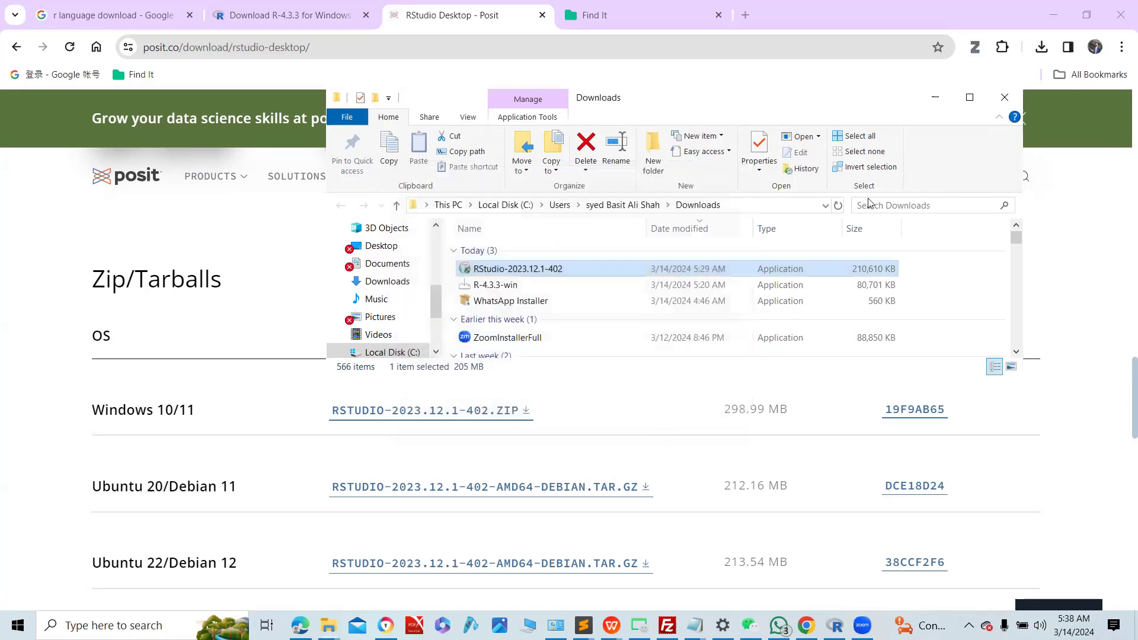
Minimize the open windows to the desktop, search Windows for "r stu" and launch RStudio
left_click(934, 97)
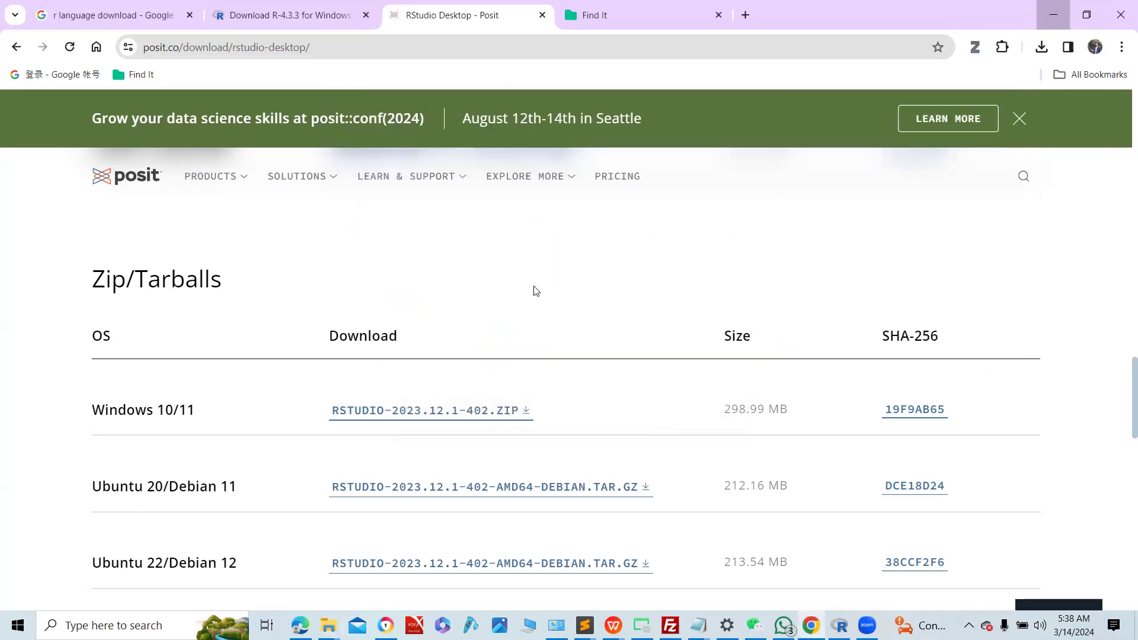
key("super+d")
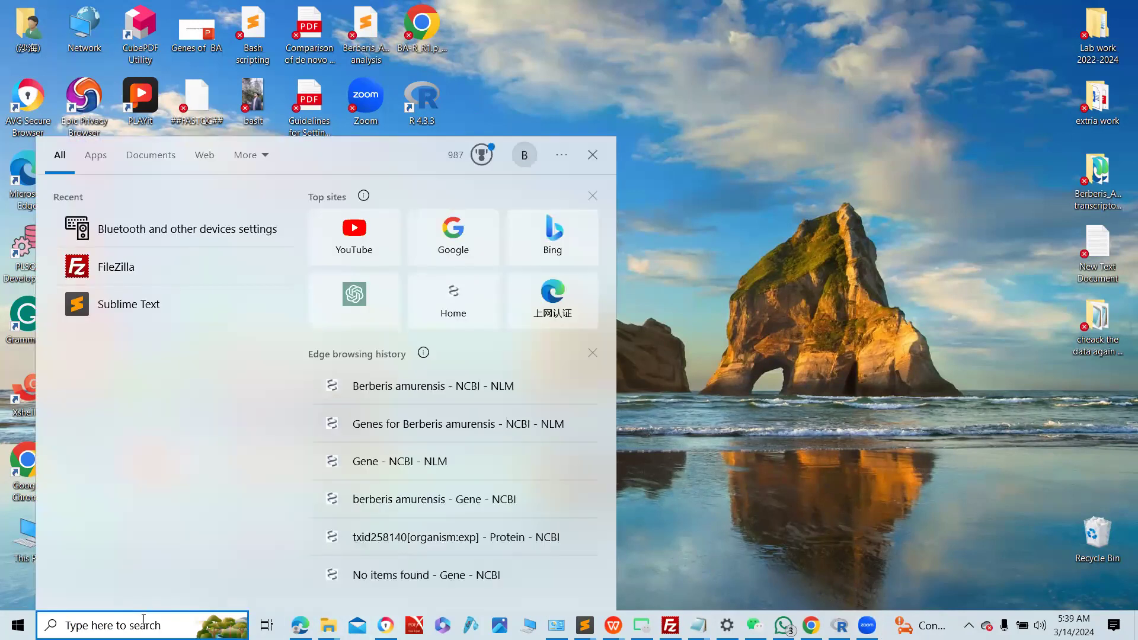
type("r stu")
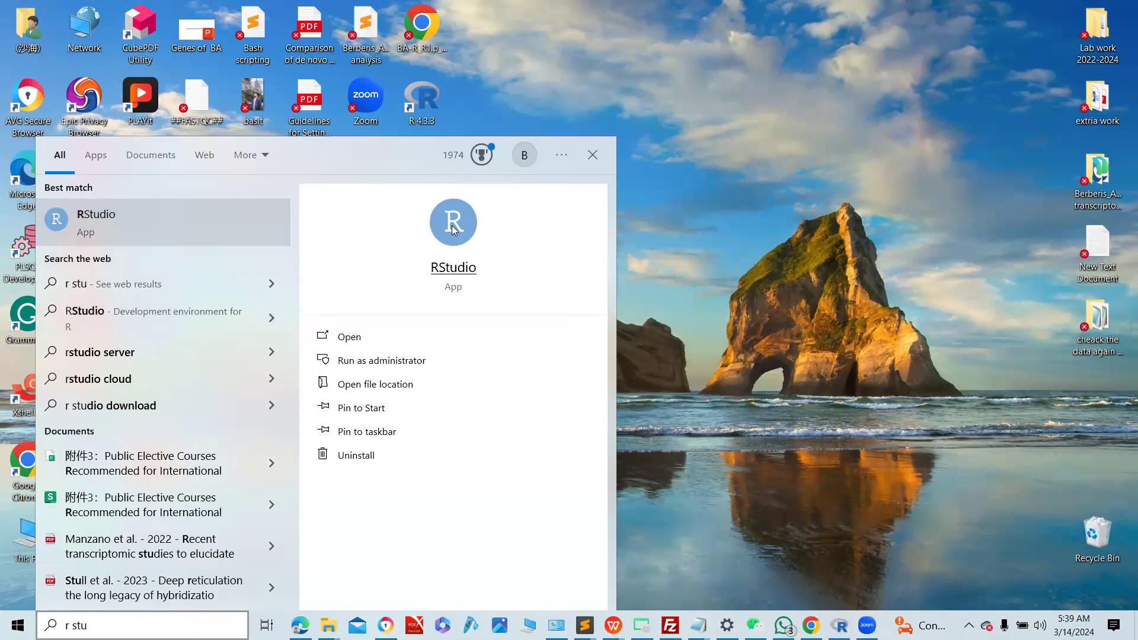
left_click(355, 337)
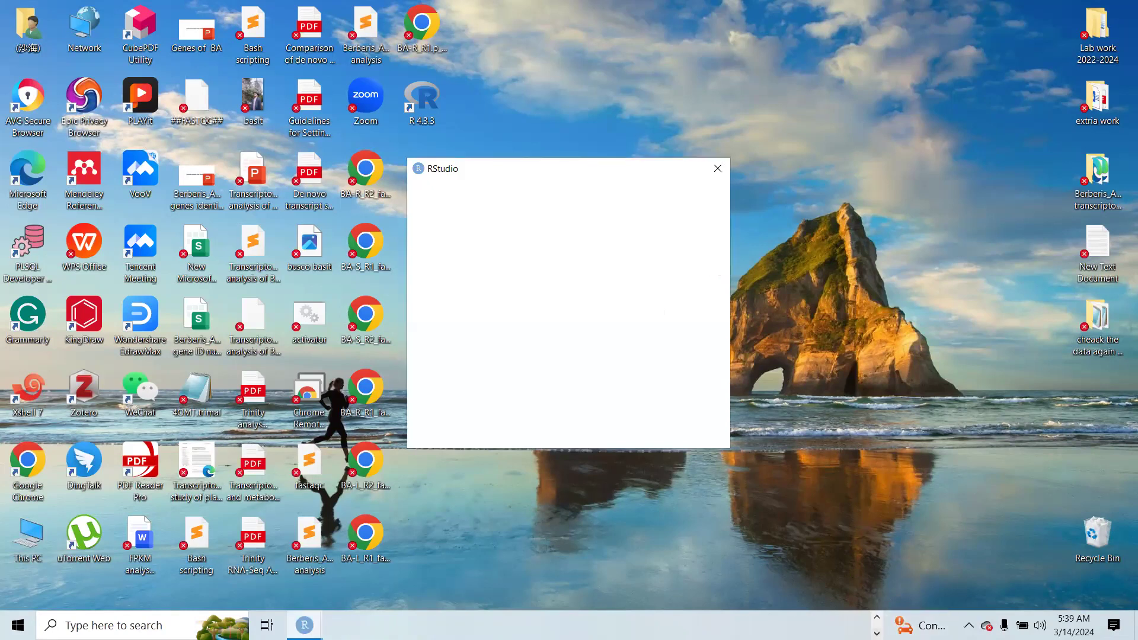
Choose the specific 64-bit R version in C:\Program Files\R\R-4.3.3 for RStudio and close the automated crash reporting prompt
mouse_move(304, 625)
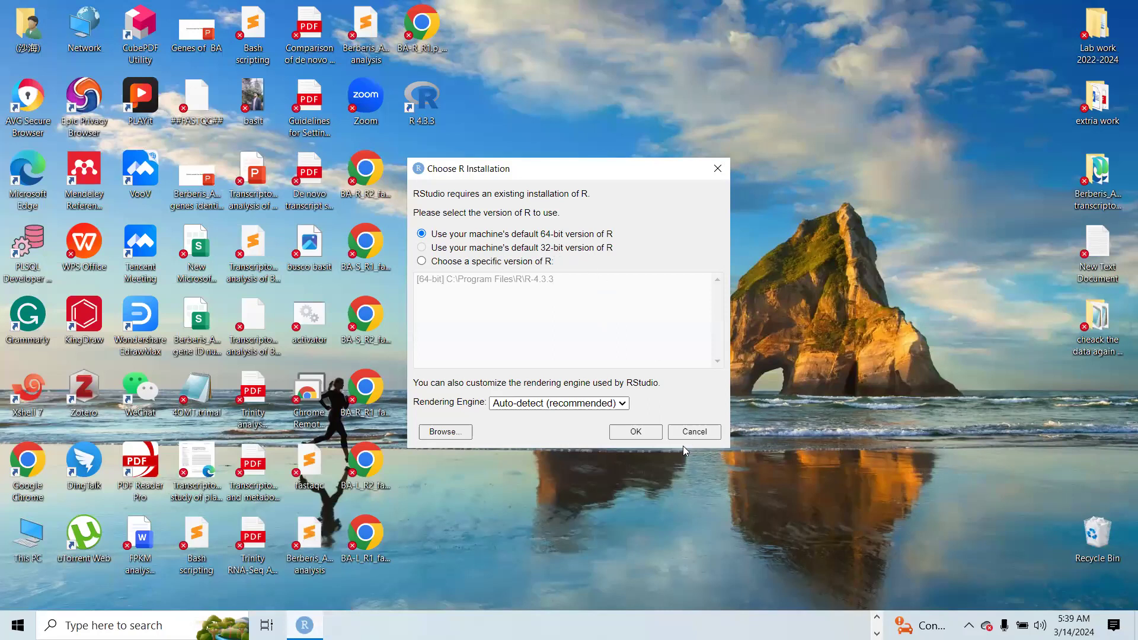
left_click(431, 434)
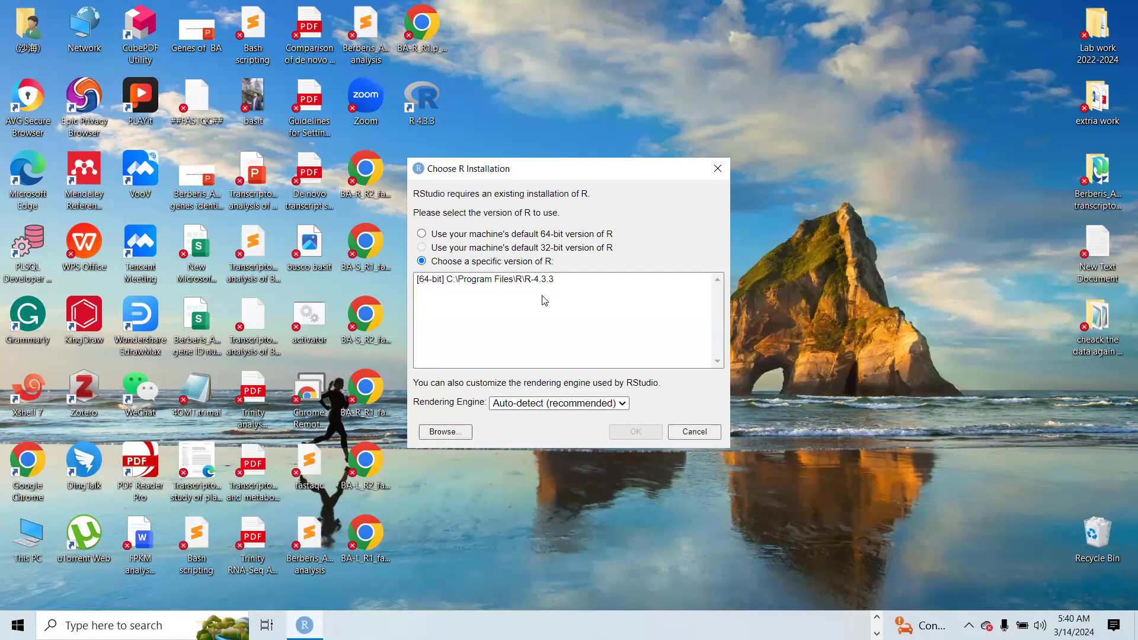
left_click(497, 280)
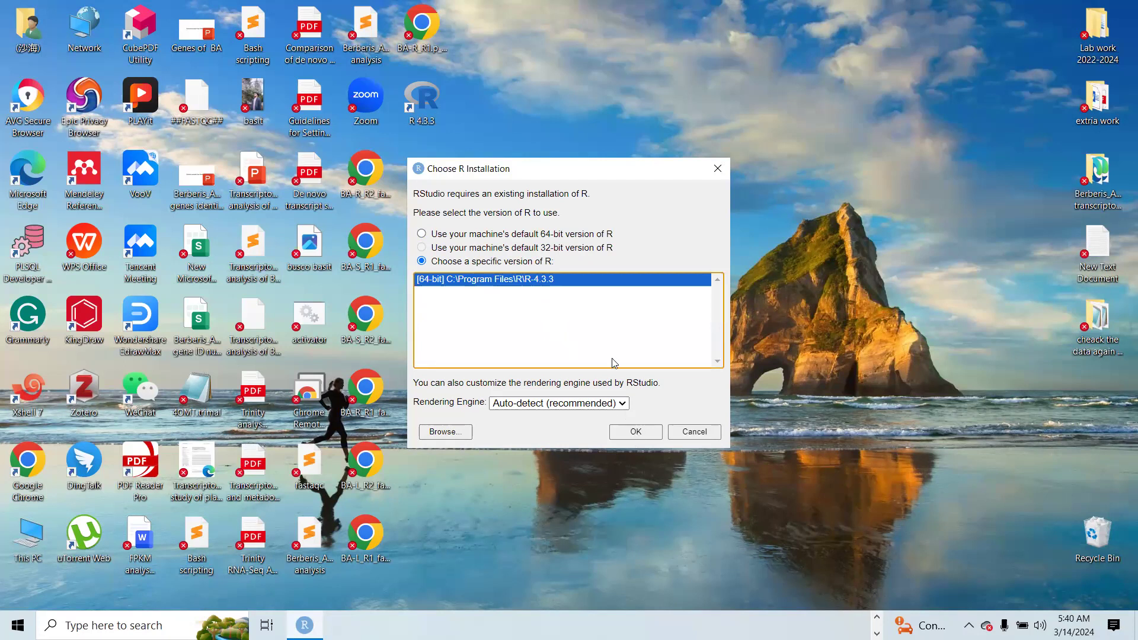
left_click(829, 313)
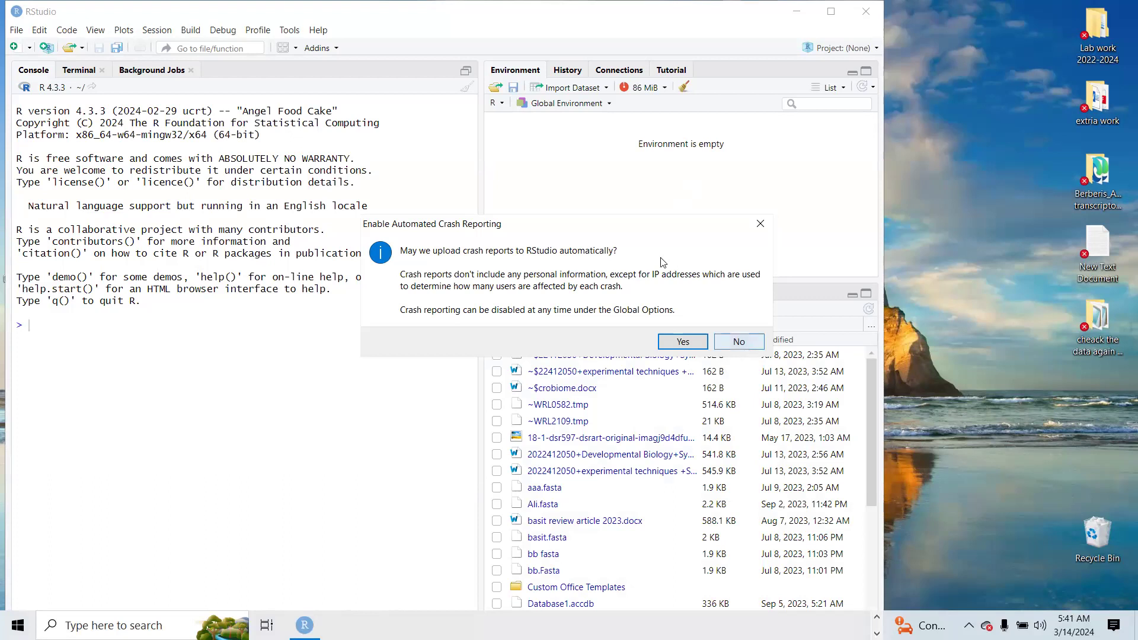
key("Return")
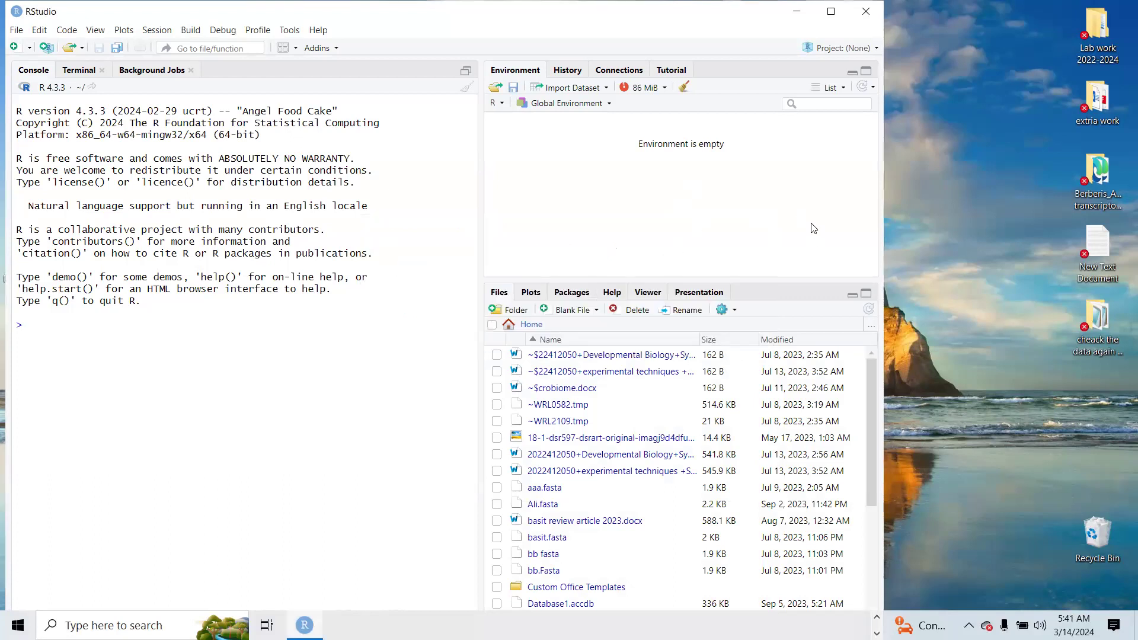